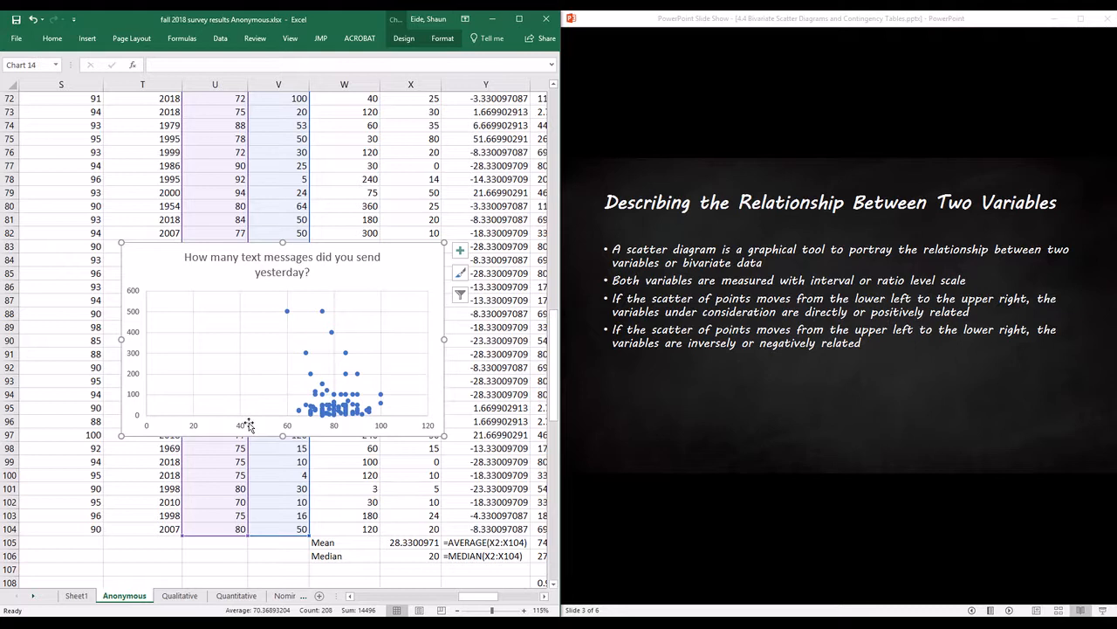
# Set the minimum bound of the scatter chart's horizontal axis to 55 and close the axis formatting options.
pyautogui.doubleClick(244, 426)
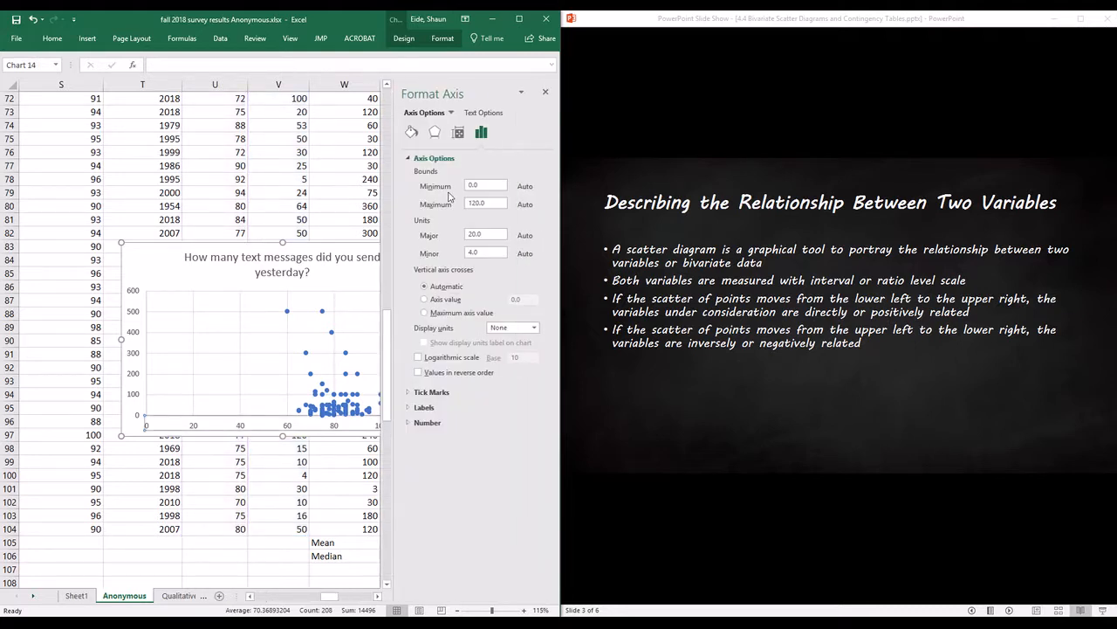
pyautogui.click(485, 186)
pyautogui.write('55')
pyautogui.press('Return')
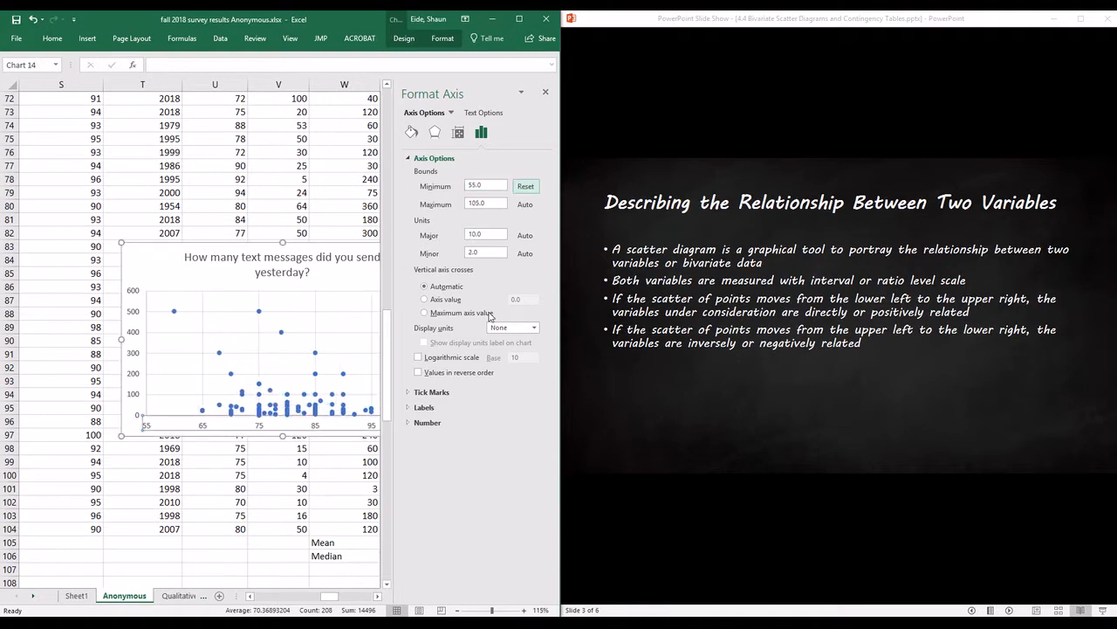
pyautogui.click(544, 93)
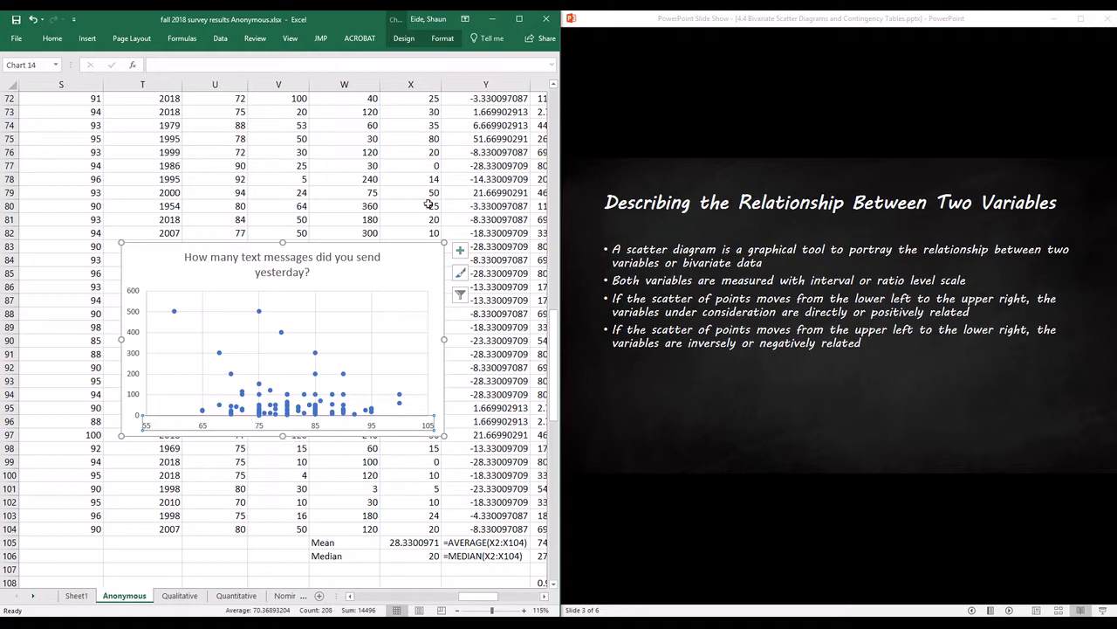
# Maximize the workbook window and move the text-message scatter chart up to about rows 5 to 18, over columns W to AA.
pyautogui.click(518, 18)
pyautogui.moveTo(387, 274); pyautogui.dragTo(521, 179)
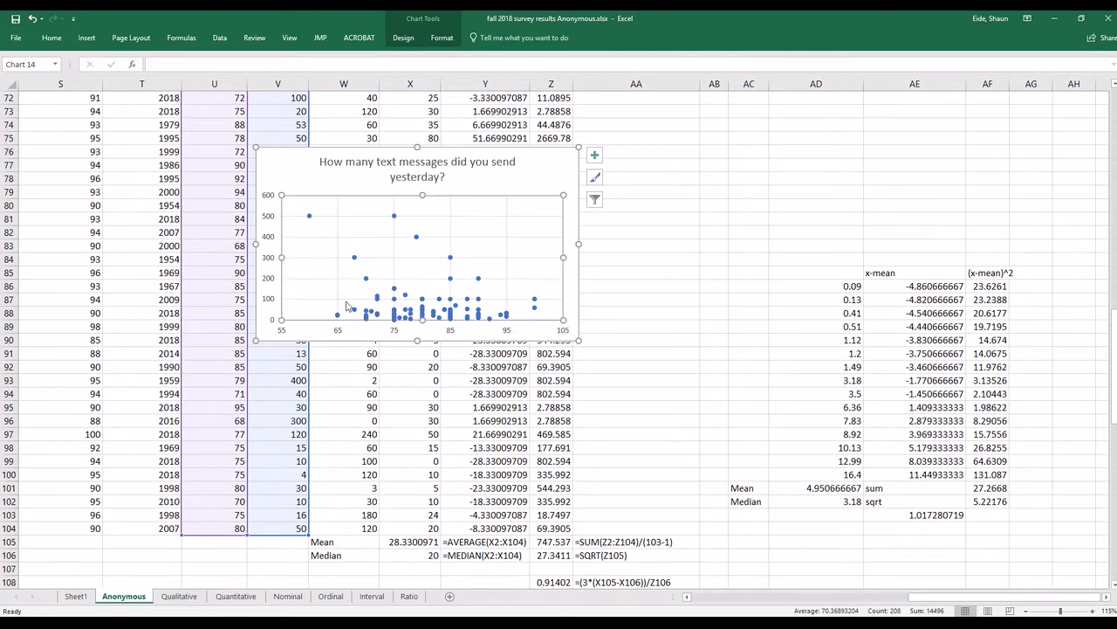
pyautogui.click(436, 302)
pyautogui.scroll(5, 537, 288)
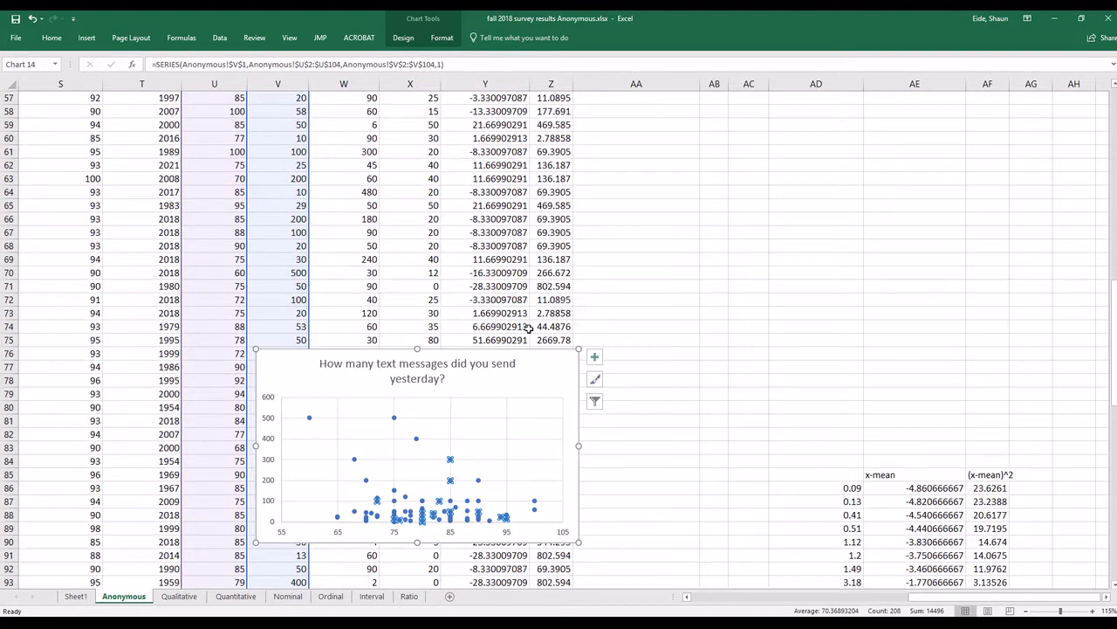
pyautogui.moveTo(534, 357); pyautogui.dragTo(550, 157)
pyautogui.scroll(5, 663, 262)
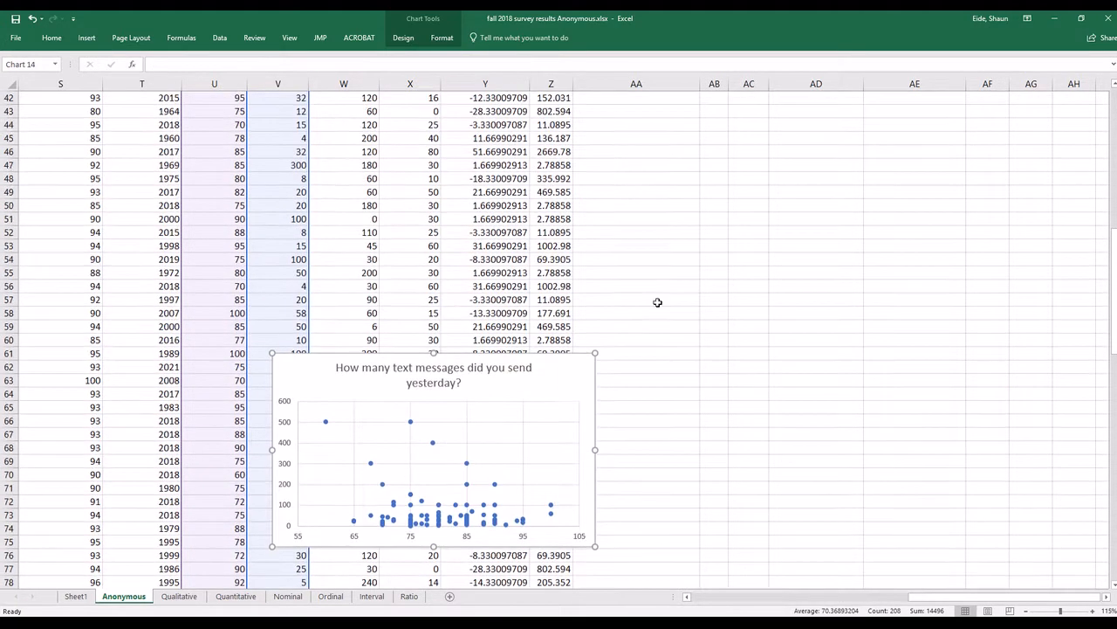
pyautogui.scroll(4, 631, 333)
pyautogui.moveTo(567, 530); pyautogui.dragTo(656, 122)
pyautogui.scroll(9, 611, 220)
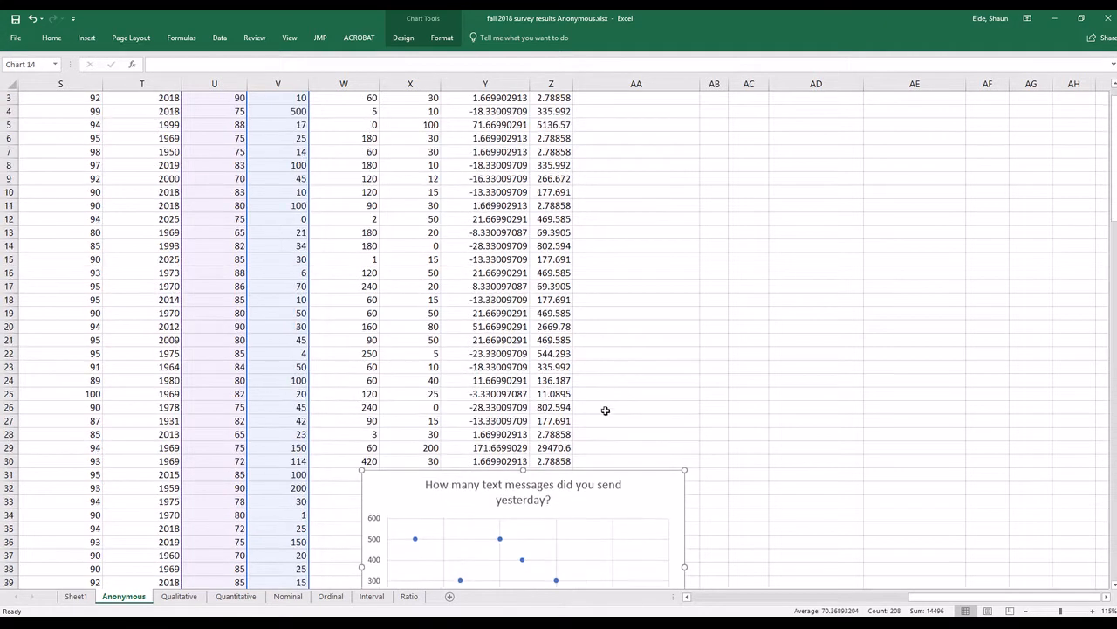
pyautogui.moveTo(638, 485); pyautogui.dragTo(609, 97)
pyautogui.scroll(1, 667, 278)
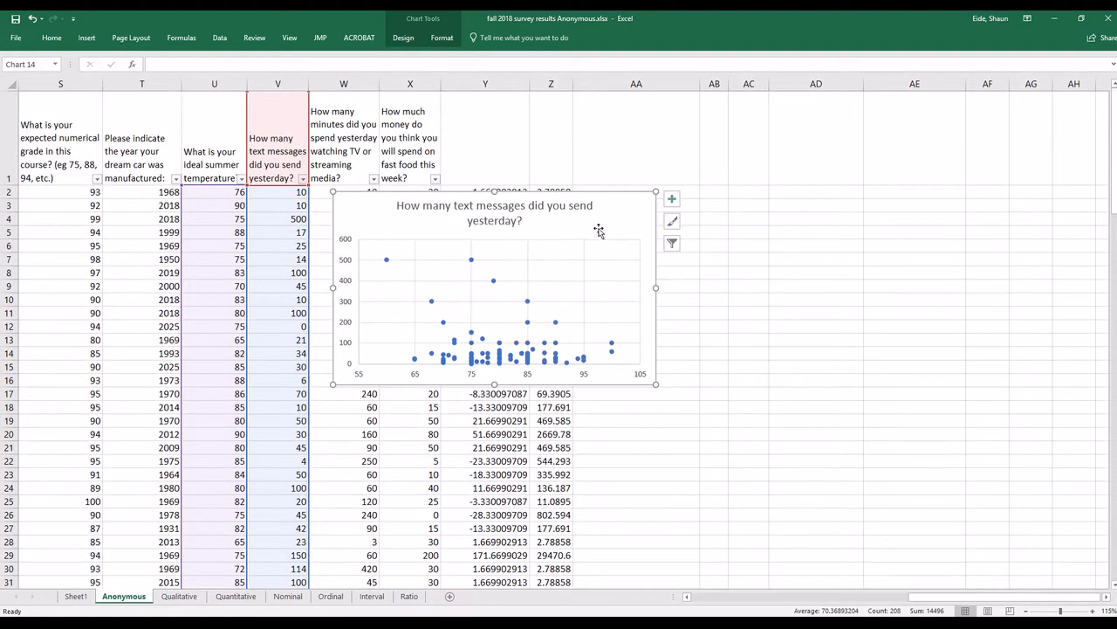
pyautogui.click(751, 271)
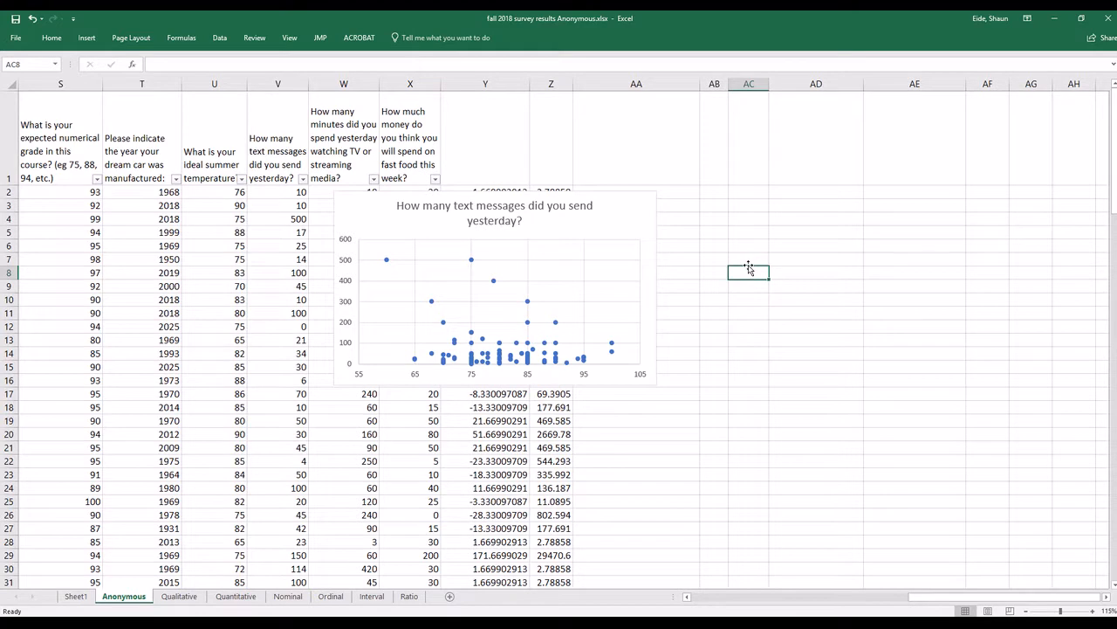
pyautogui.click(709, 163)
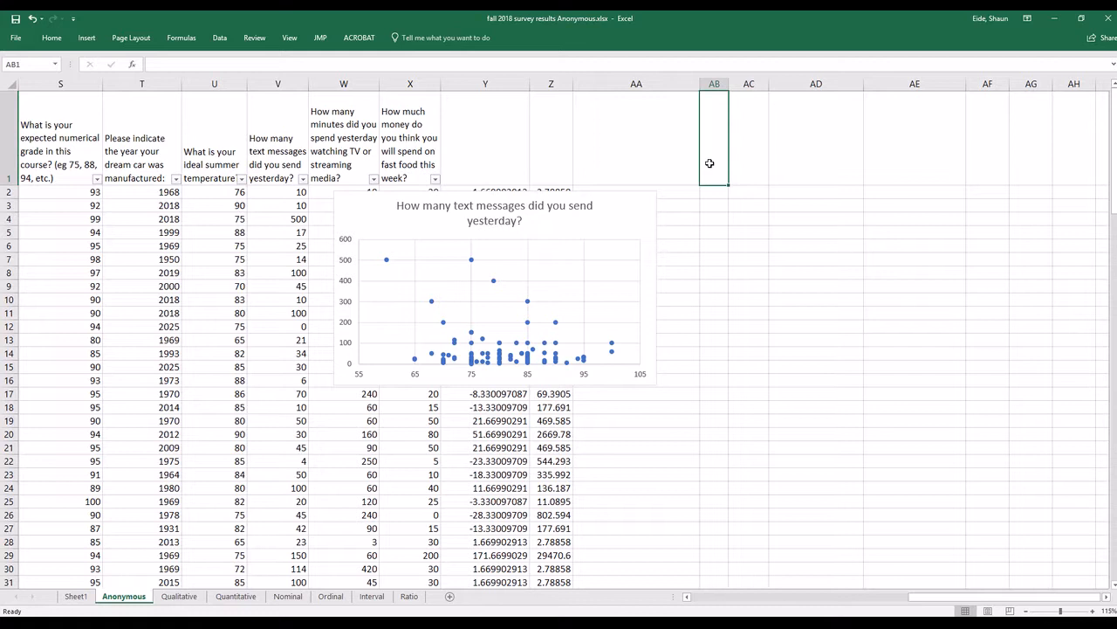
pyautogui.moveTo(617, 224); pyautogui.dragTo(588, 260)
# Enter the headers Temp in AB1 and Text in AC1.
pyautogui.click(711, 142)
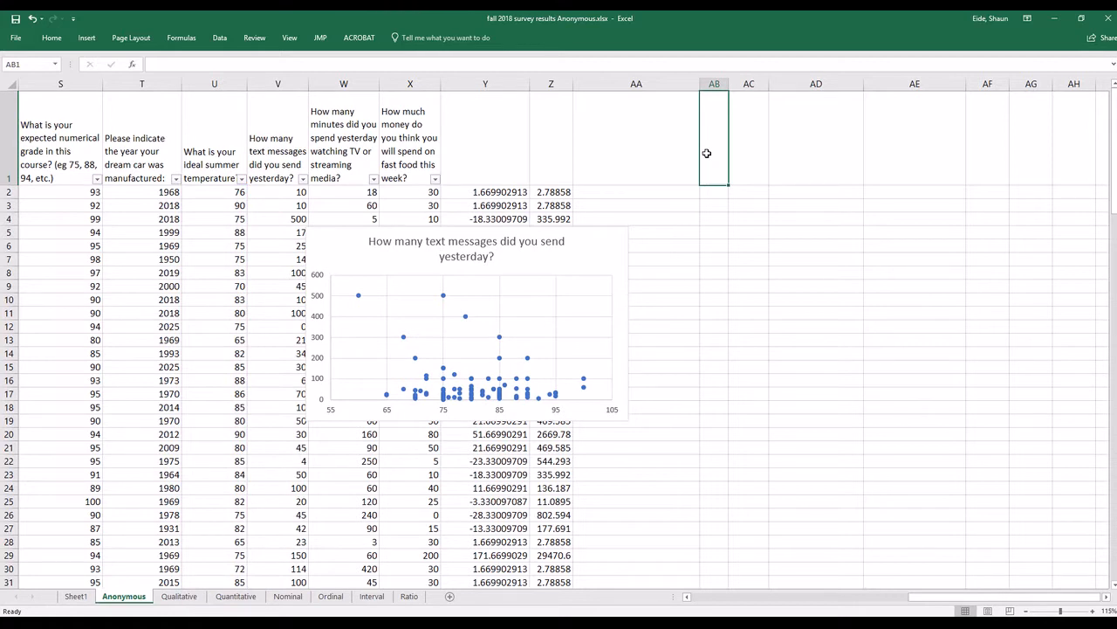
pyautogui.write('Temp')
pyautogui.press('Tab')
pyautogui.write('texgt')
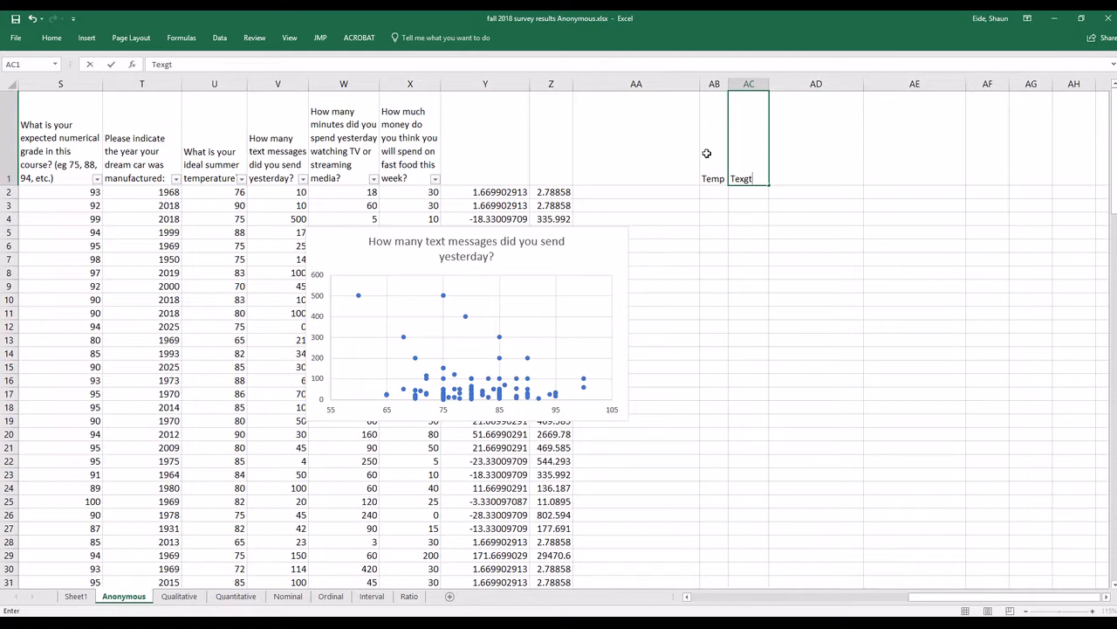
pyautogui.press('Return')
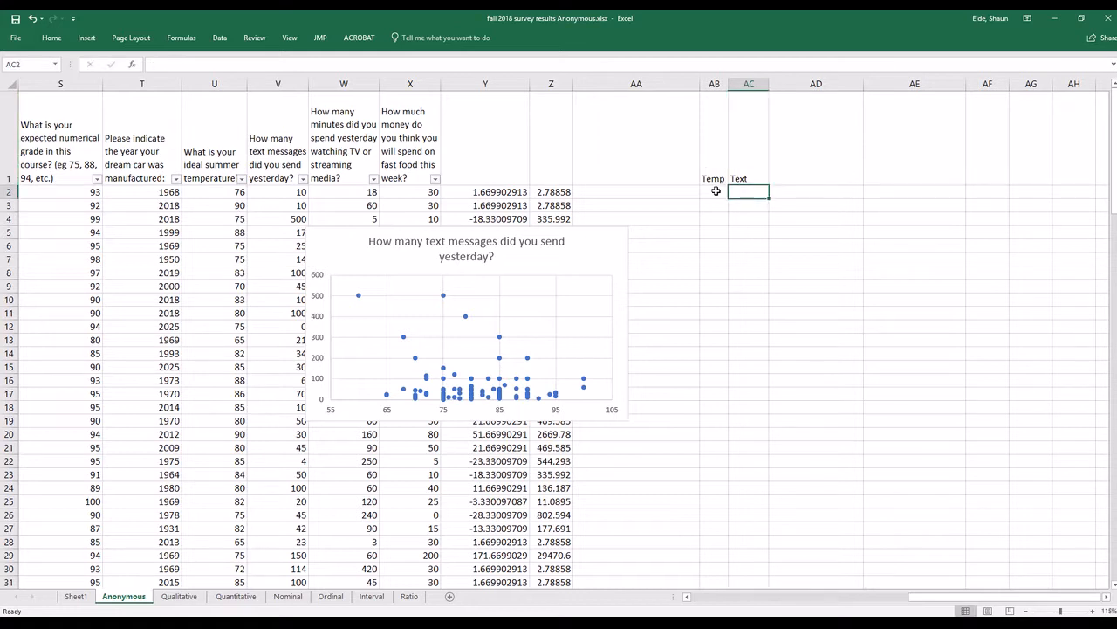
# Fill the first two rows of the Temp and Text table with 60 and 100, and 70 and 90.
pyautogui.click(711, 196)
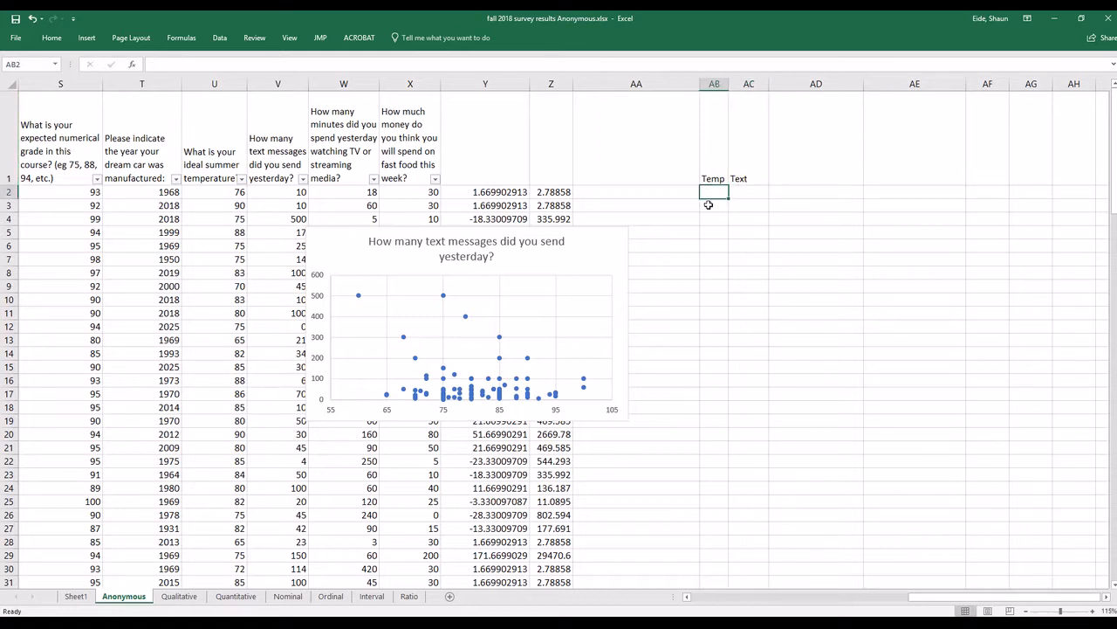
pyautogui.write('60')
pyautogui.press('Tab')
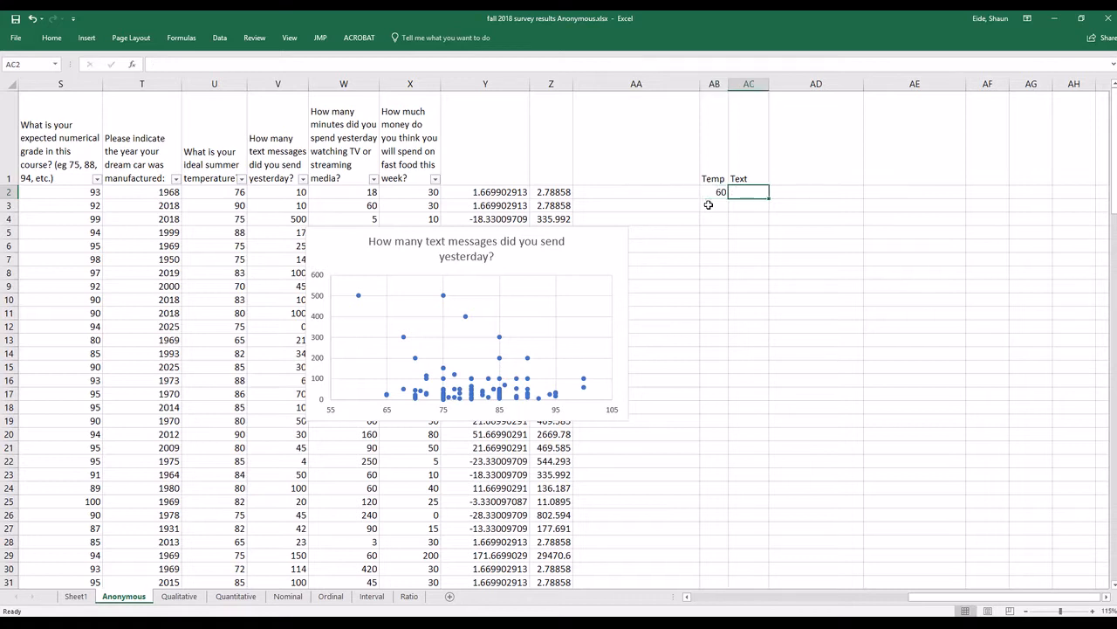
pyautogui.write('1')
pyautogui.press('Tab')
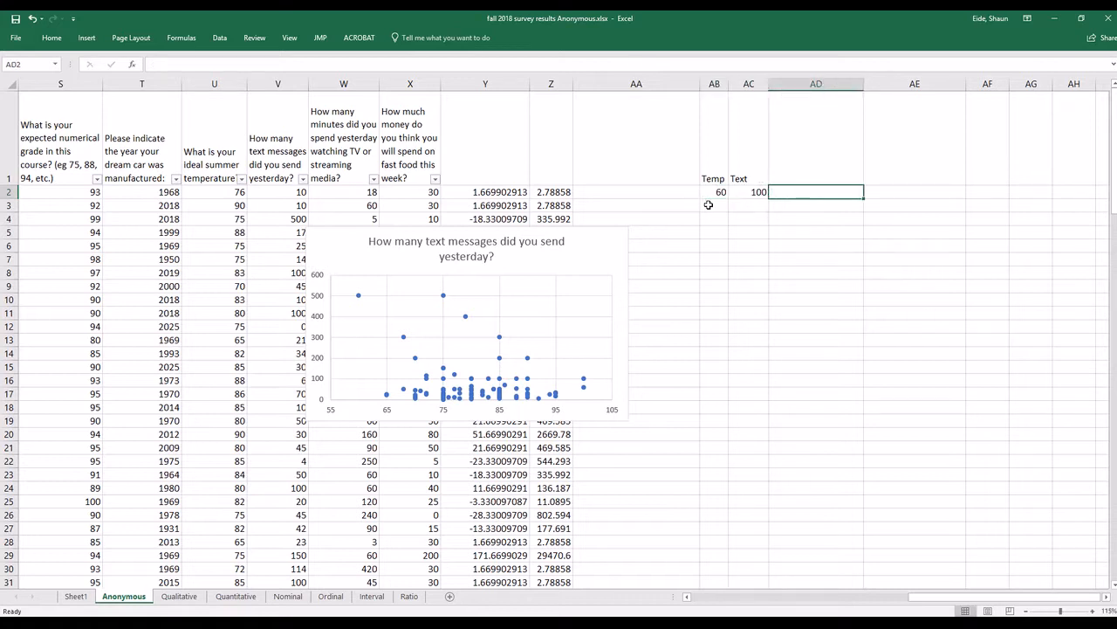
pyautogui.click(709, 204)
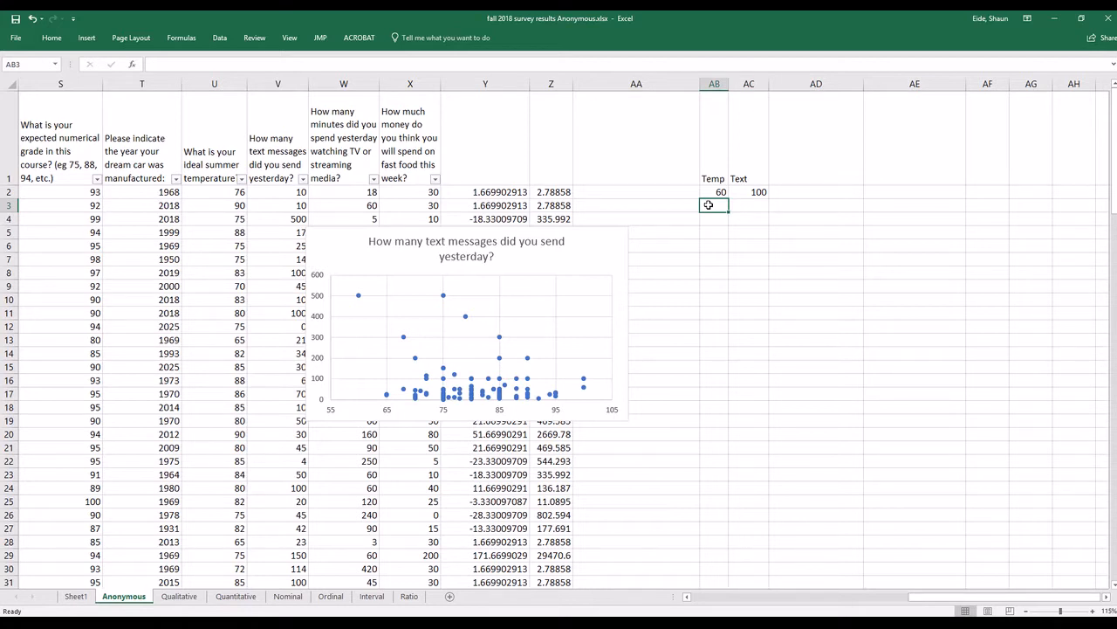
pyautogui.write('70')
pyautogui.press('Tab')
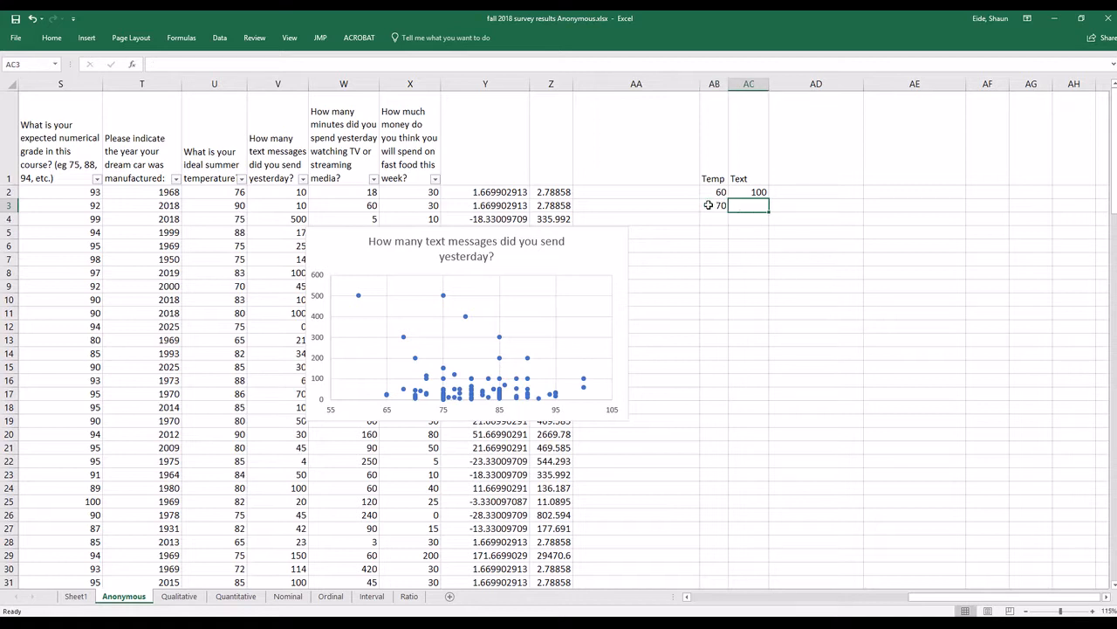
pyautogui.write('90')
pyautogui.press('Return')
# Add the pairs 80 and 80 in row 4 and 90 and 70 in row 5 of the Temp and Text table.
pyautogui.write('8-0')
pyautogui.press('Tab')
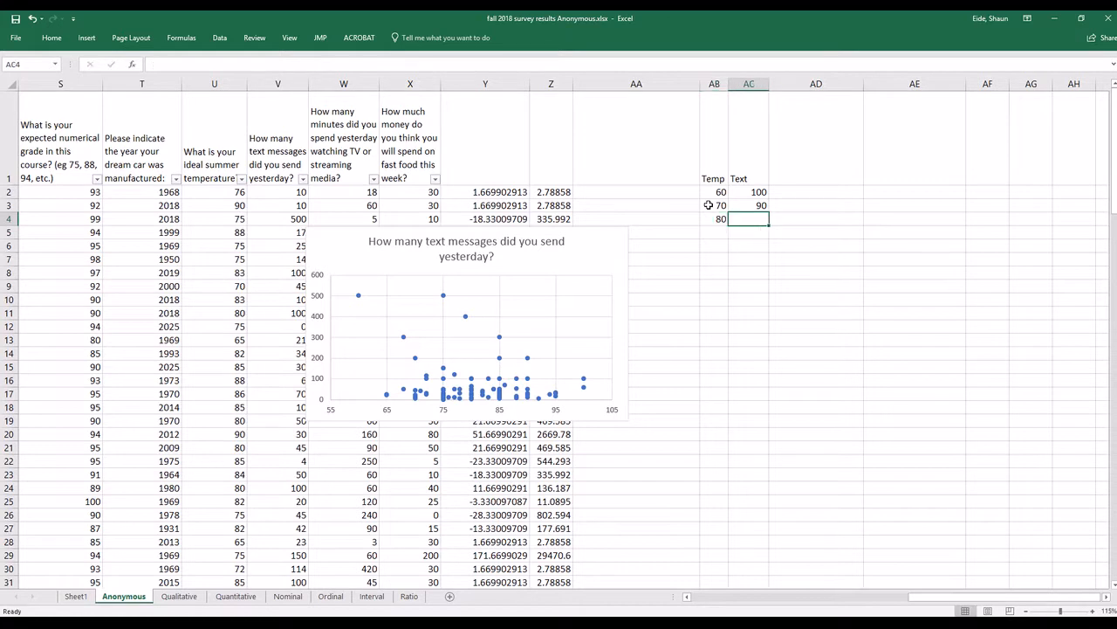
pyautogui.write('80')
pyautogui.click(713, 232)
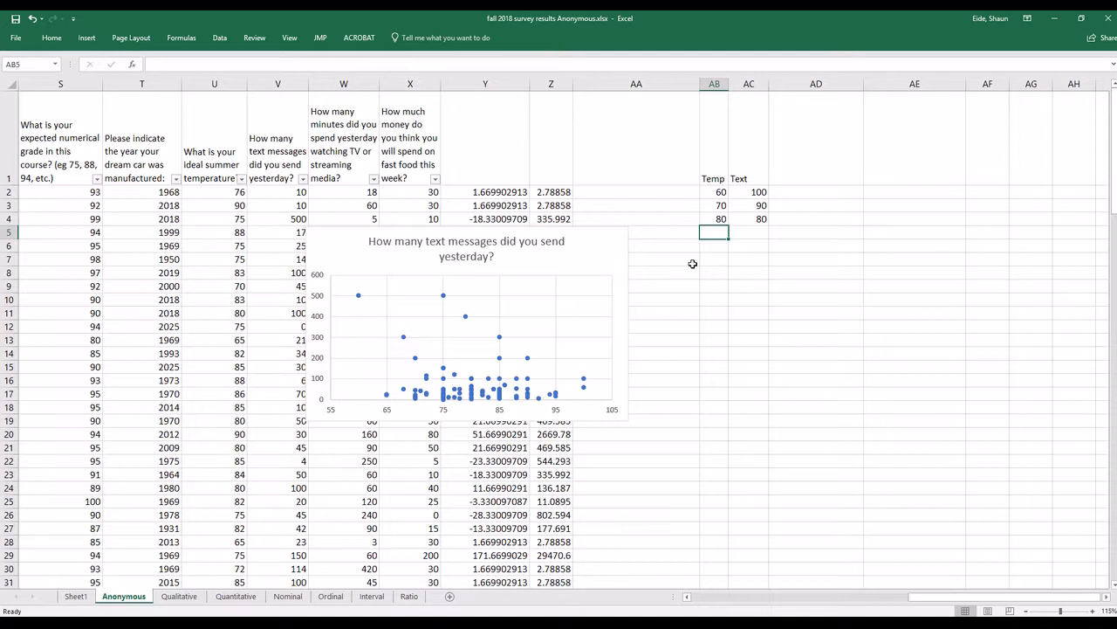
pyautogui.write('90')
pyautogui.press('Tab')
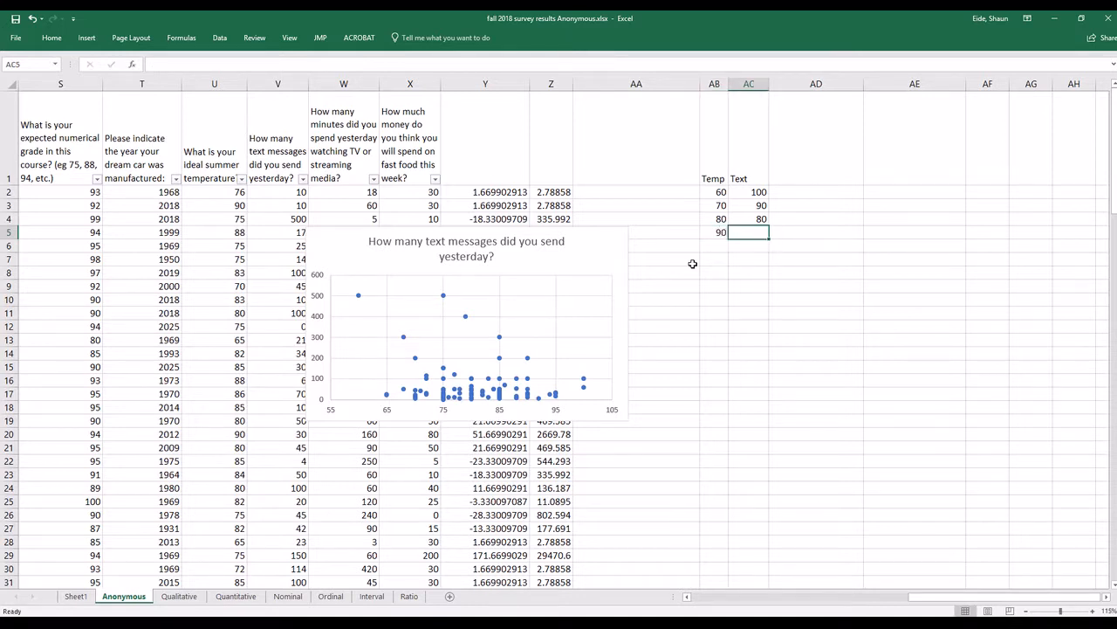
pyautogui.write('70')
pyautogui.press('Tab')
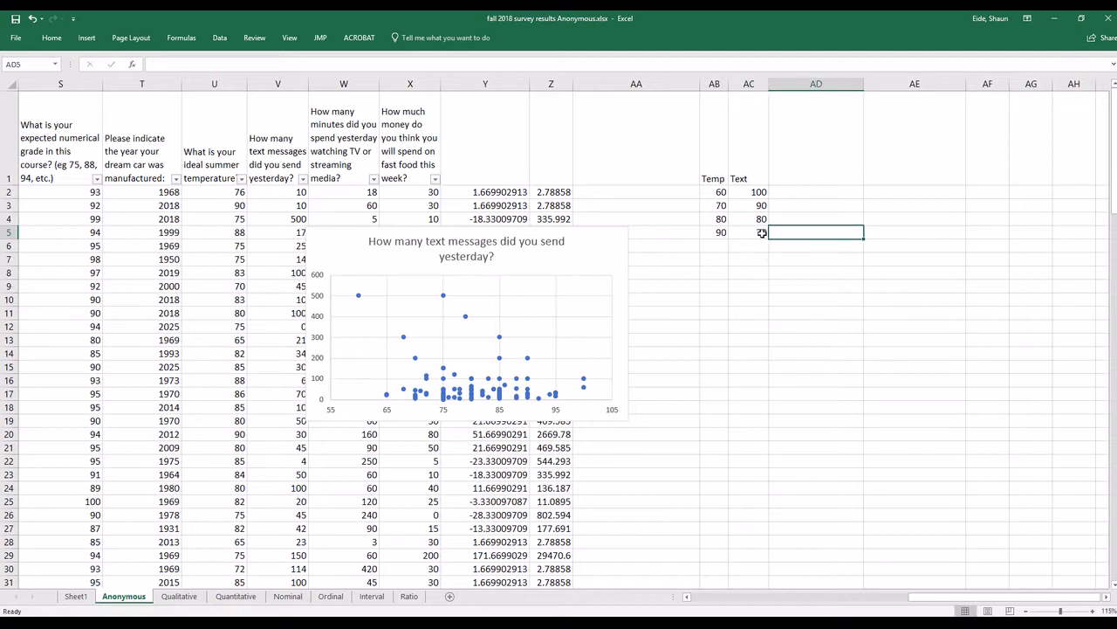
# Complete row 6 of the table with Temp 100 in AB6 and Text 60 in AC6.
pyautogui.click(756, 194)
pyautogui.click(760, 241)
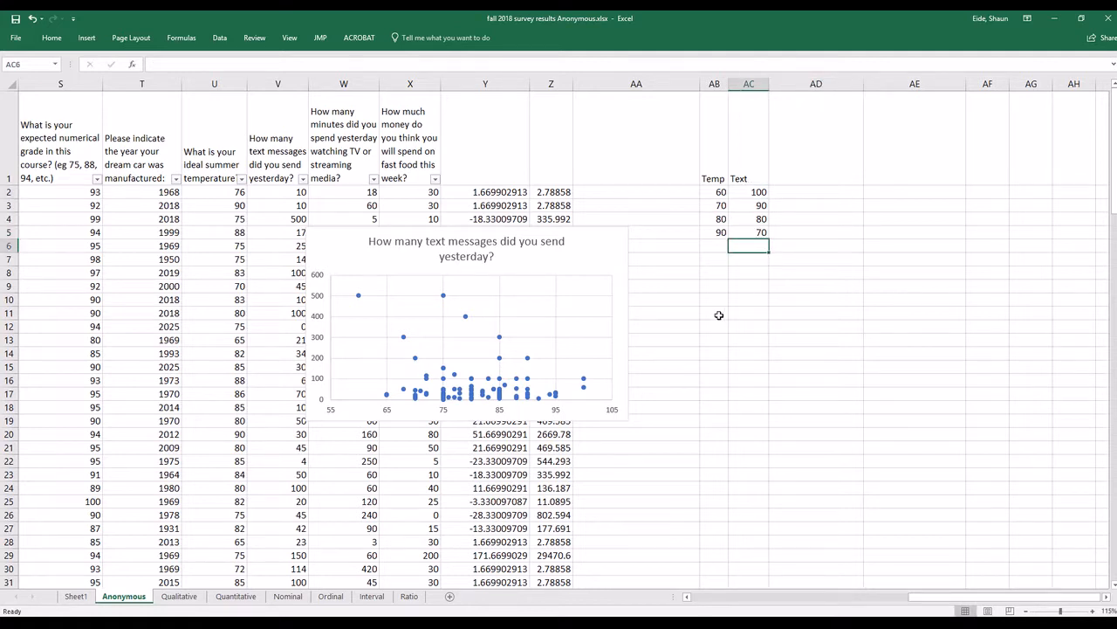
pyautogui.write('60')
pyautogui.press('Tab')
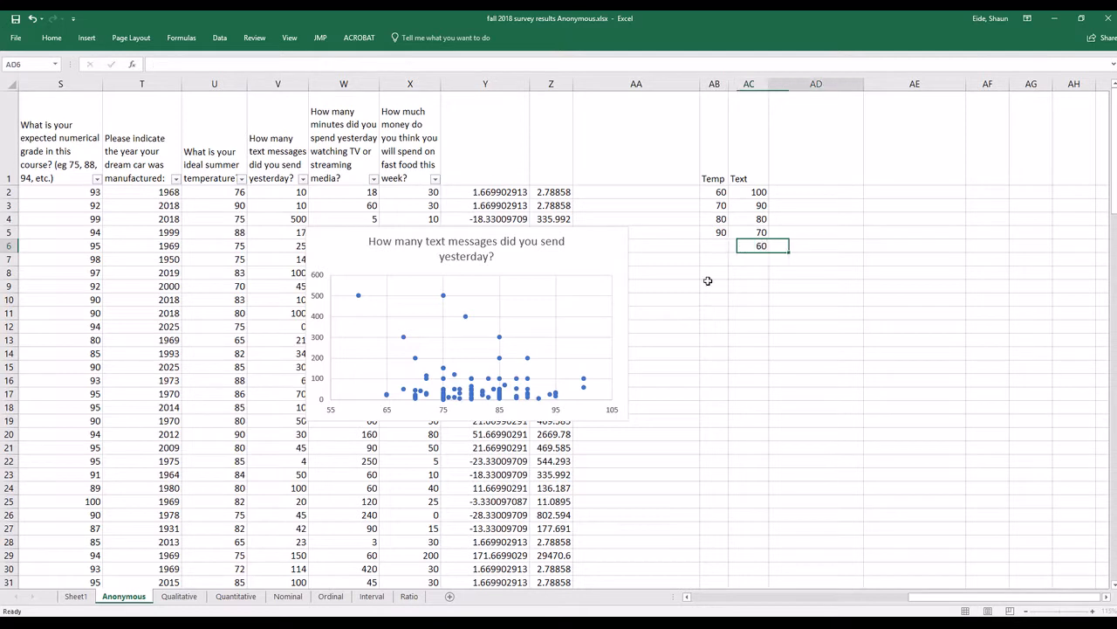
pyautogui.click(716, 249)
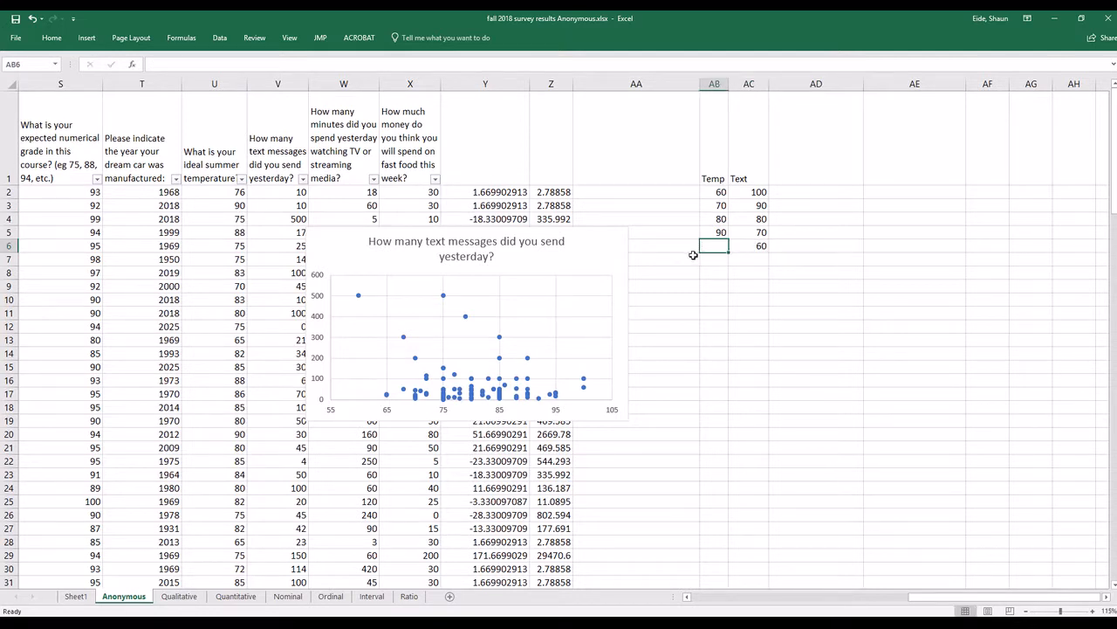
pyautogui.write('10')
pyautogui.press('Tab')
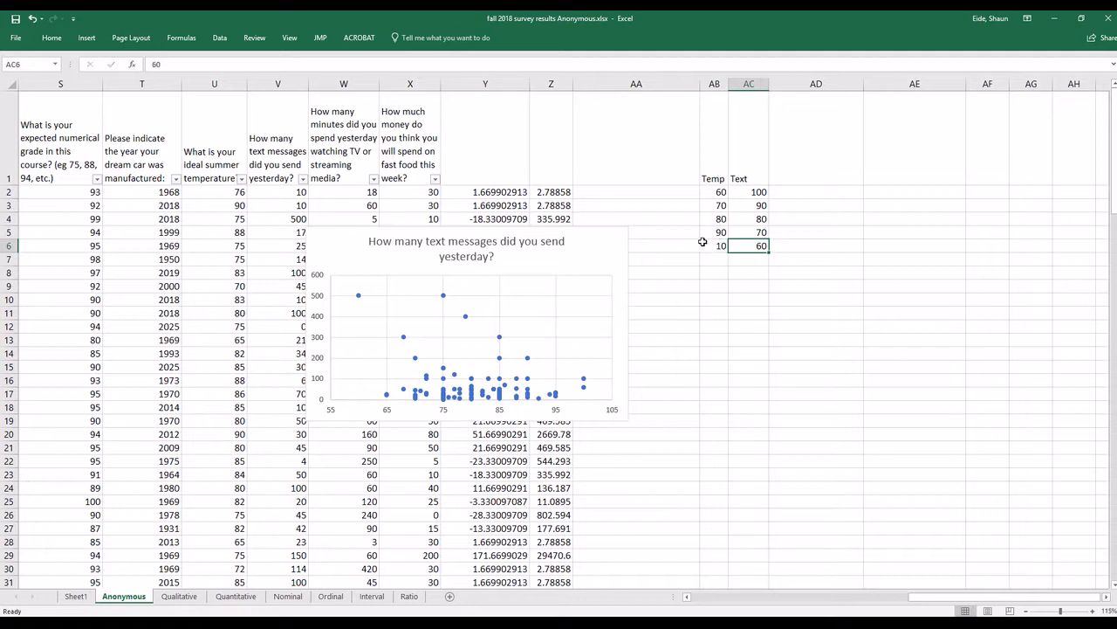
pyautogui.click(716, 245)
pyautogui.write('1')
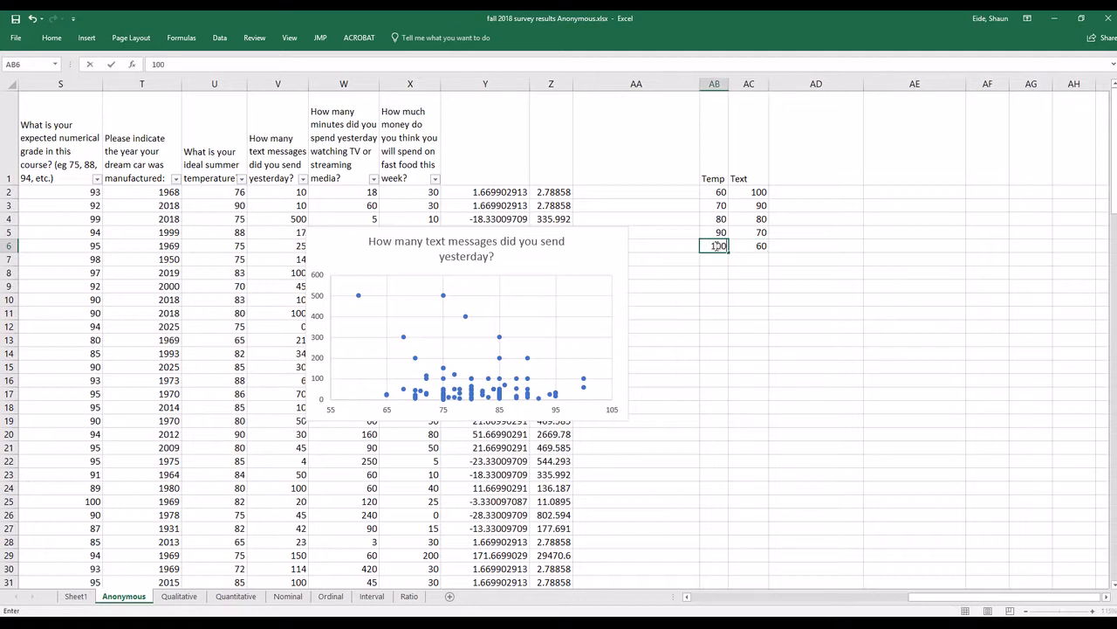
pyautogui.press('Tab')
pyautogui.click(693, 235)
pyautogui.click(719, 247)
# Insert a markers-only scatter chart from AB1:AC6 and place it below the Temp and Text table, clear of the first chart.
pyautogui.moveTo(708, 177); pyautogui.dragTo(756, 245)
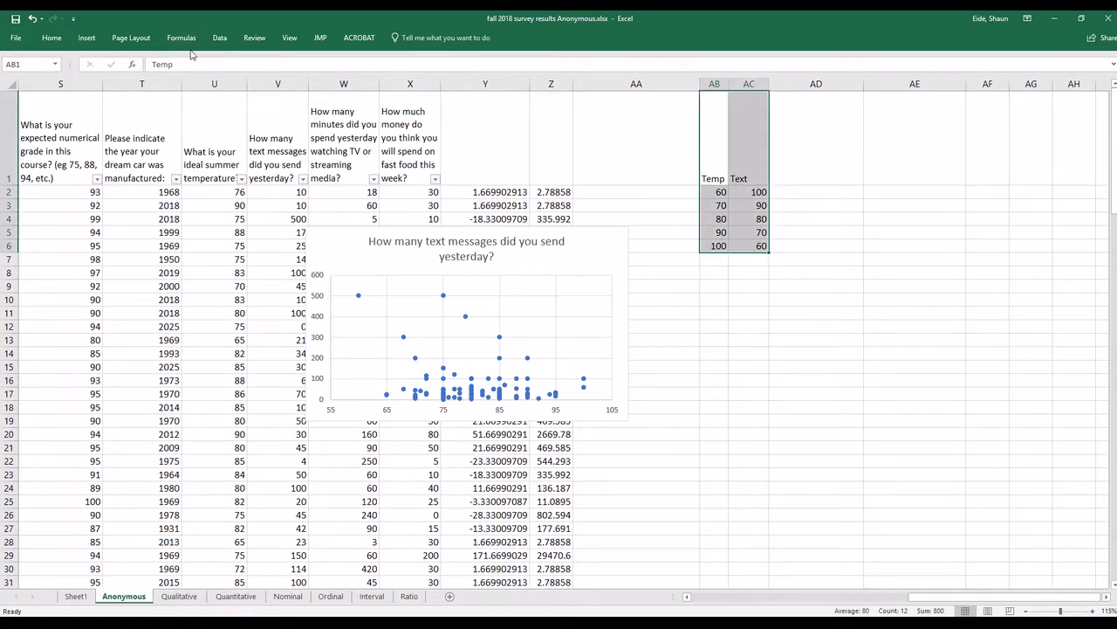
pyautogui.click(87, 37)
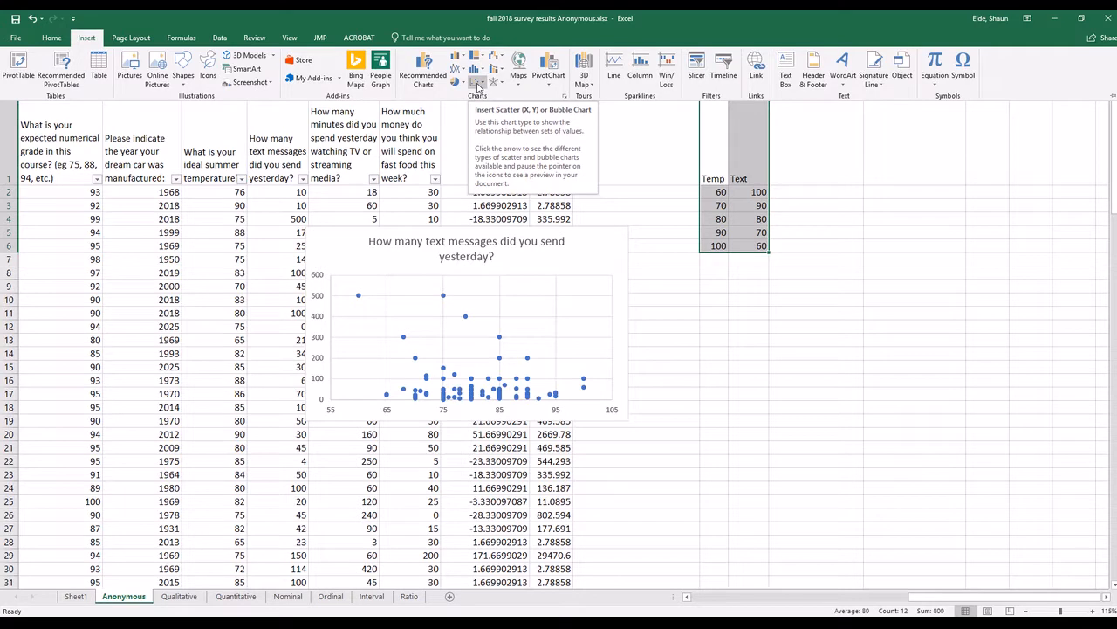
pyautogui.click(478, 85)
pyautogui.click(486, 152)
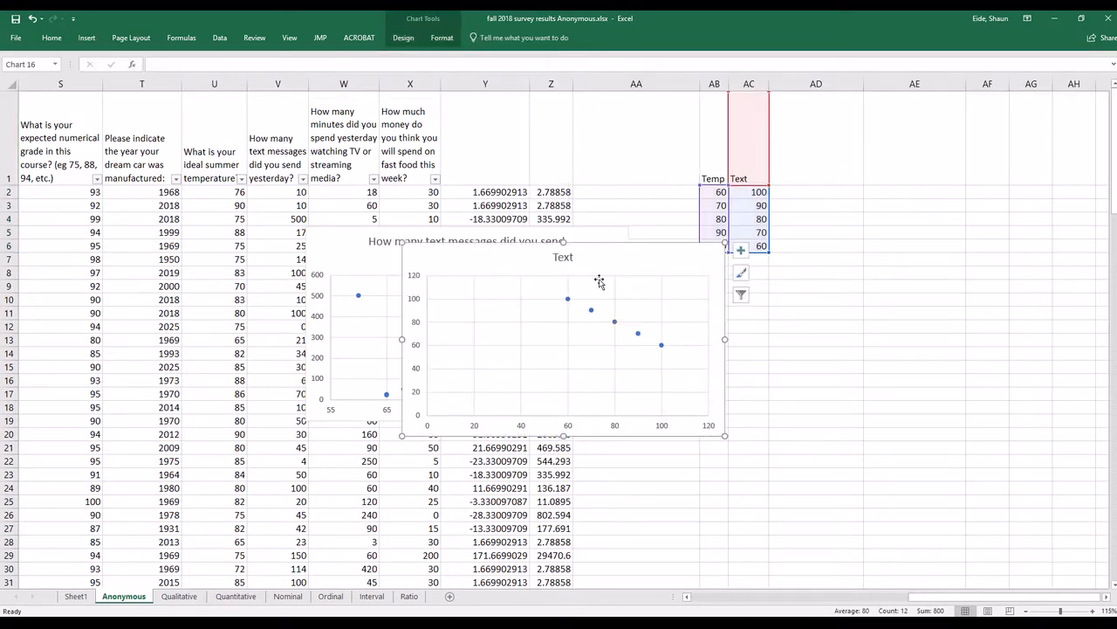
pyautogui.moveTo(603, 255); pyautogui.dragTo(852, 288)
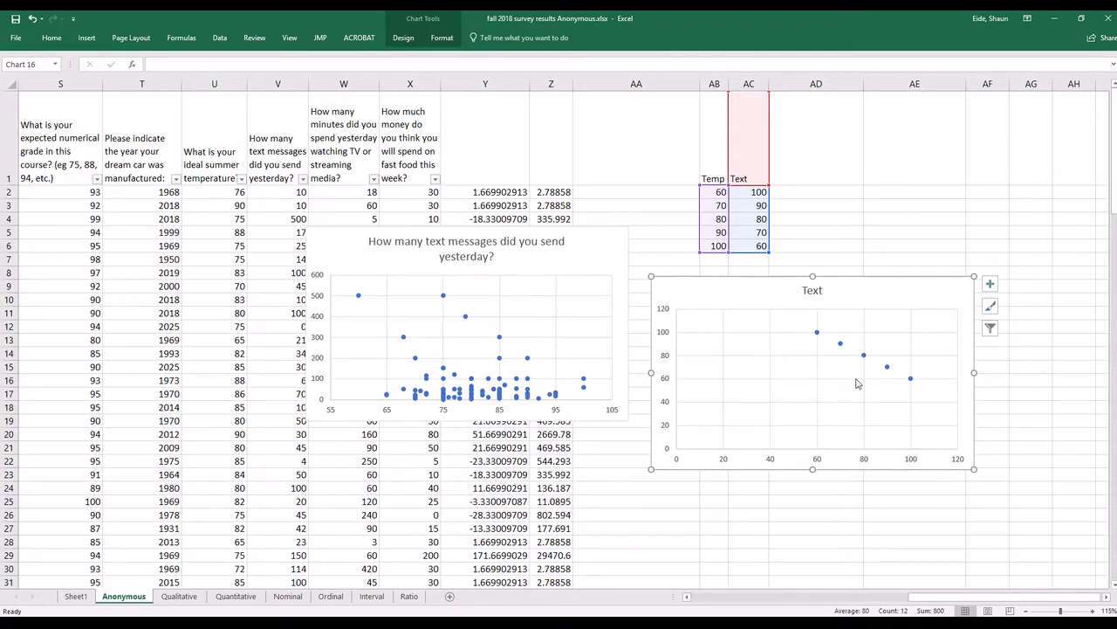
# Change the Temp values in AB2:AB6 to 70, 80, 90, 100 and 110, filling the series upward from AB6.
pyautogui.click(710, 244)
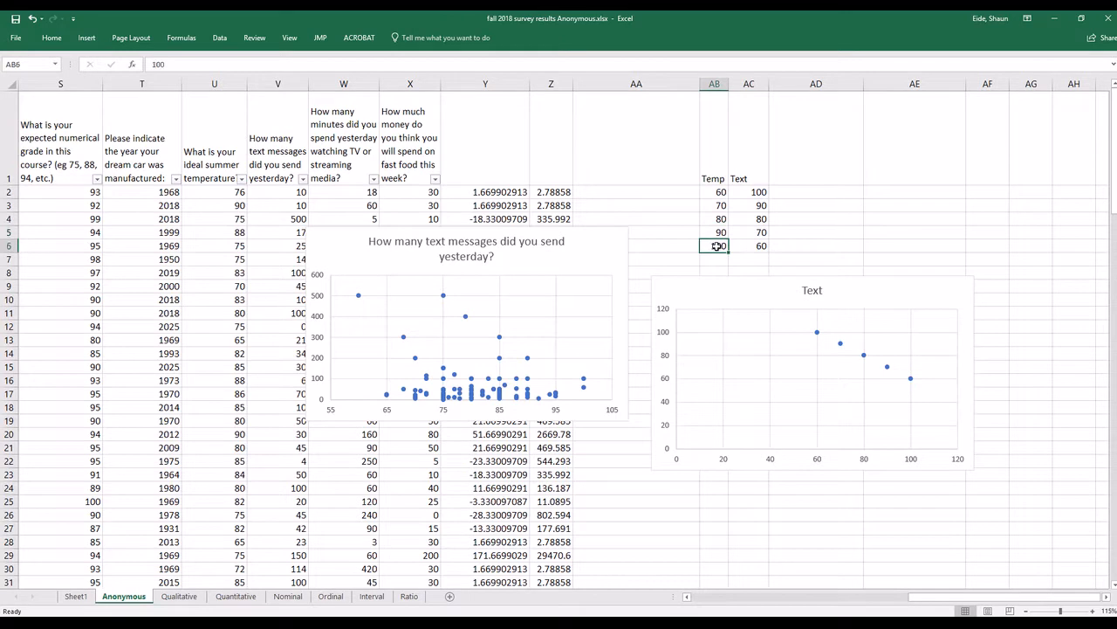
pyautogui.write('110')
pyautogui.click(712, 231)
pyautogui.write('100')
pyautogui.press('Tab')
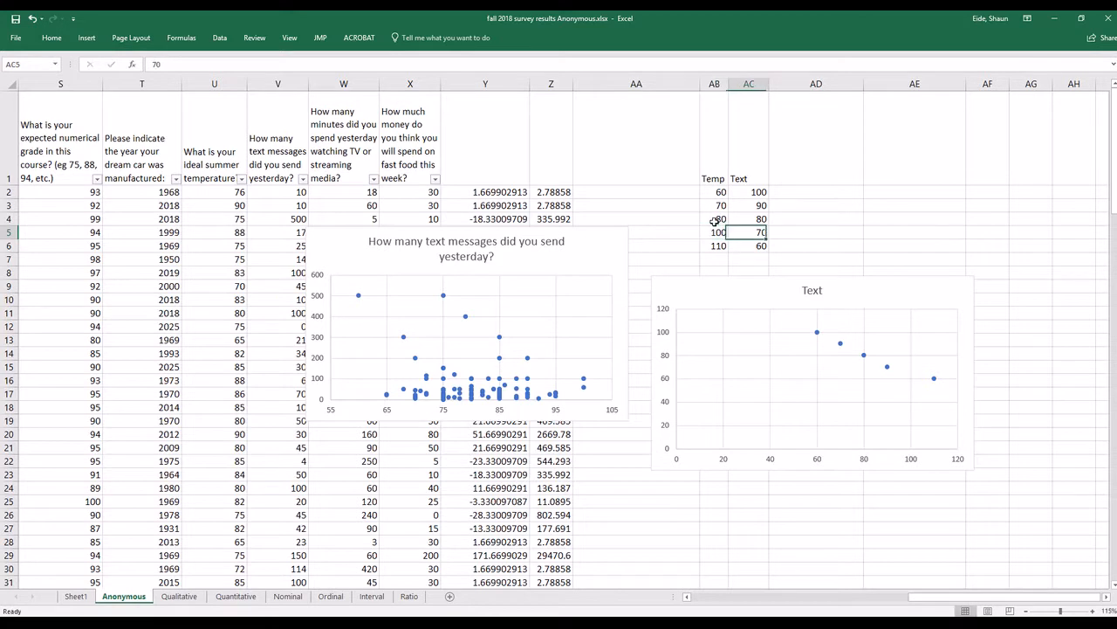
pyautogui.moveTo(714, 245); pyautogui.dragTo(727, 189)
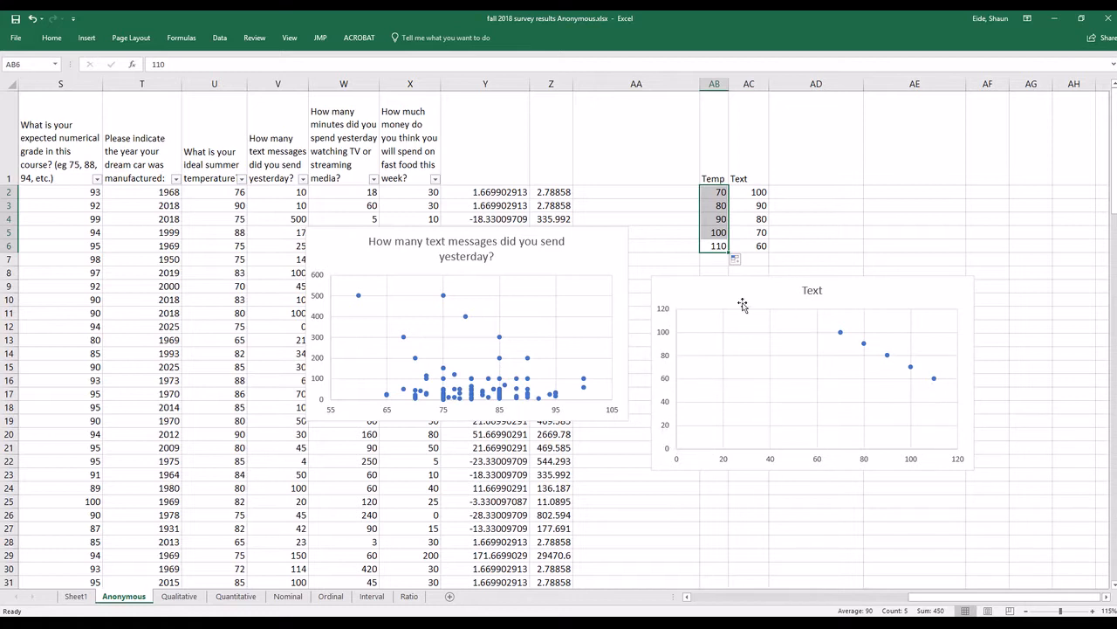
# Set the minimum bound of the Text chart's horizontal axis to 65.
pyautogui.click(873, 459)
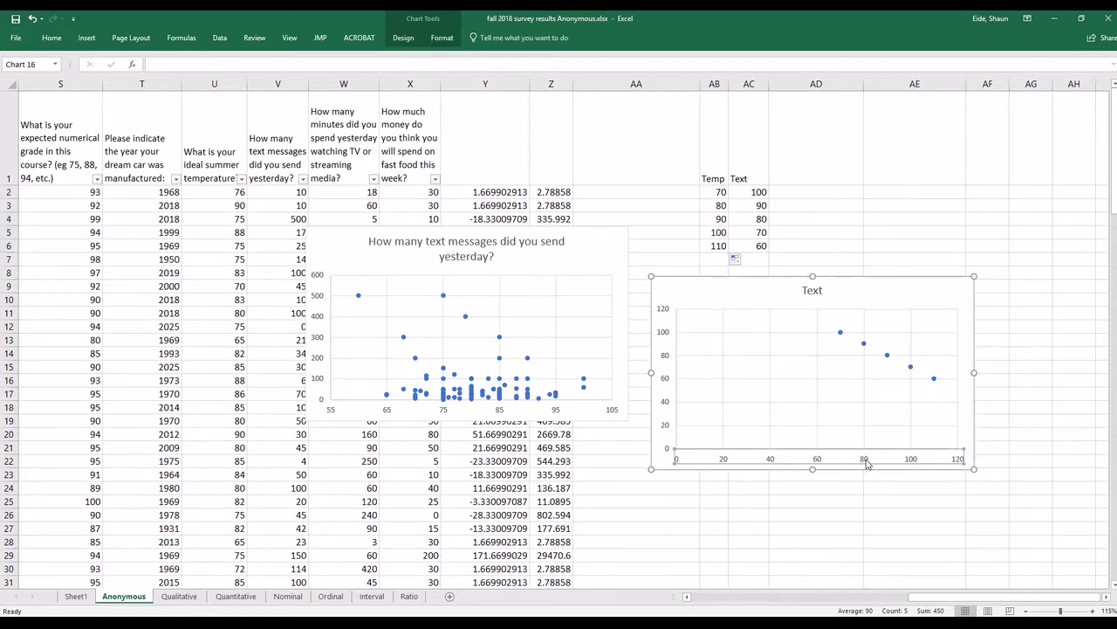
pyautogui.doubleClick(867, 462)
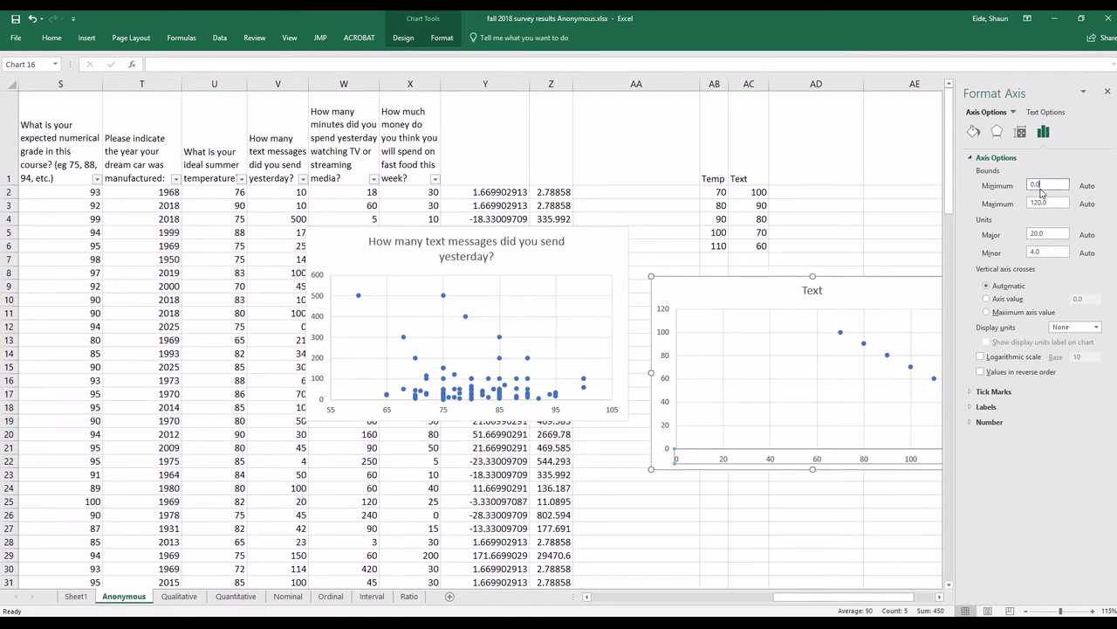
pyautogui.moveTo(1041, 186); pyautogui.dragTo(985, 180)
pyautogui.write('65')
pyautogui.press('Return')
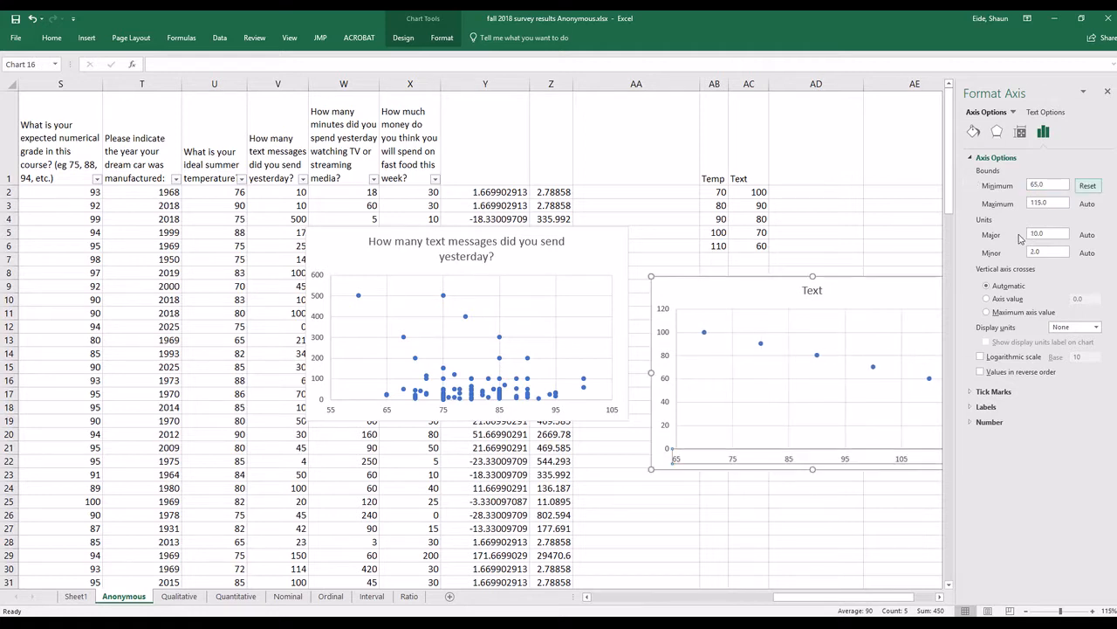
# Move the Text chart partly over the survey chart and set its vertical axis minimum to 55.
pyautogui.moveTo(859, 294); pyautogui.dragTo(589, 302)
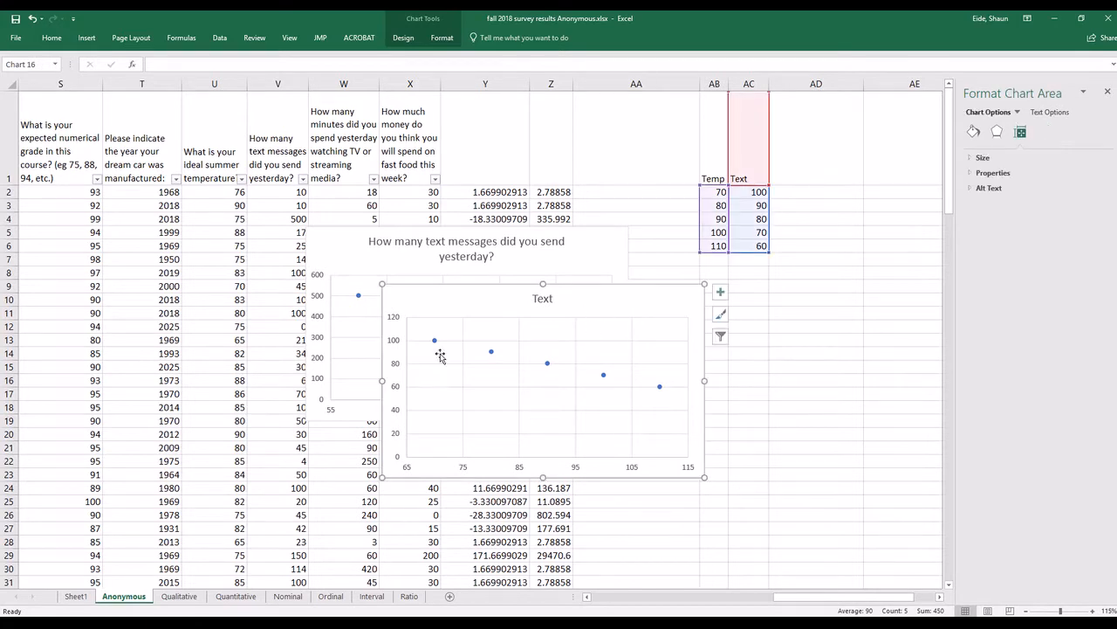
pyautogui.click(397, 390)
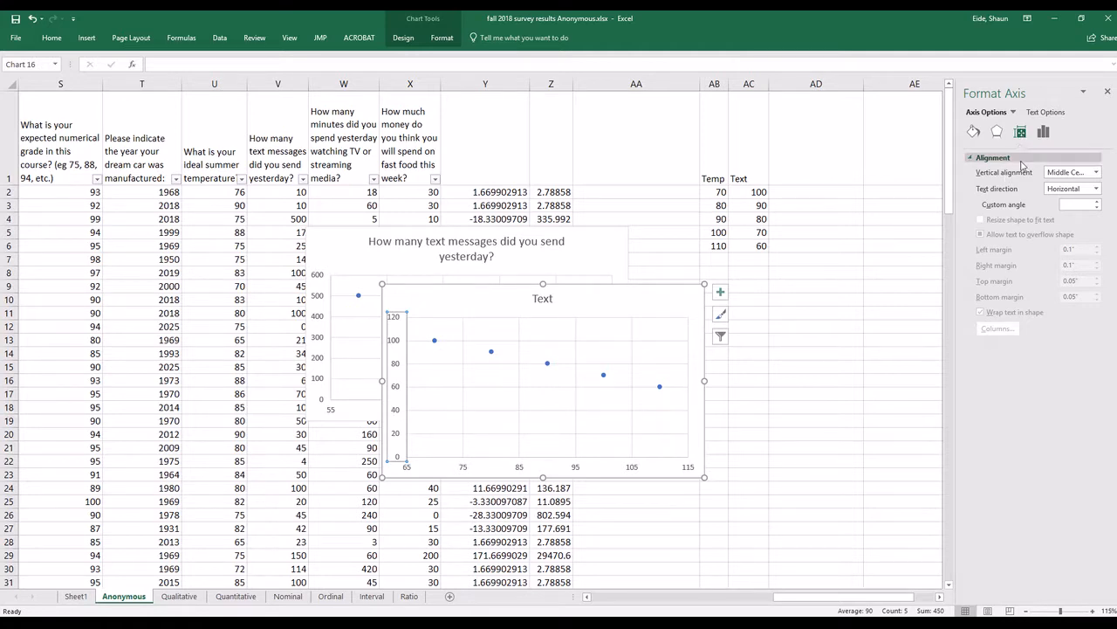
pyautogui.click(1044, 131)
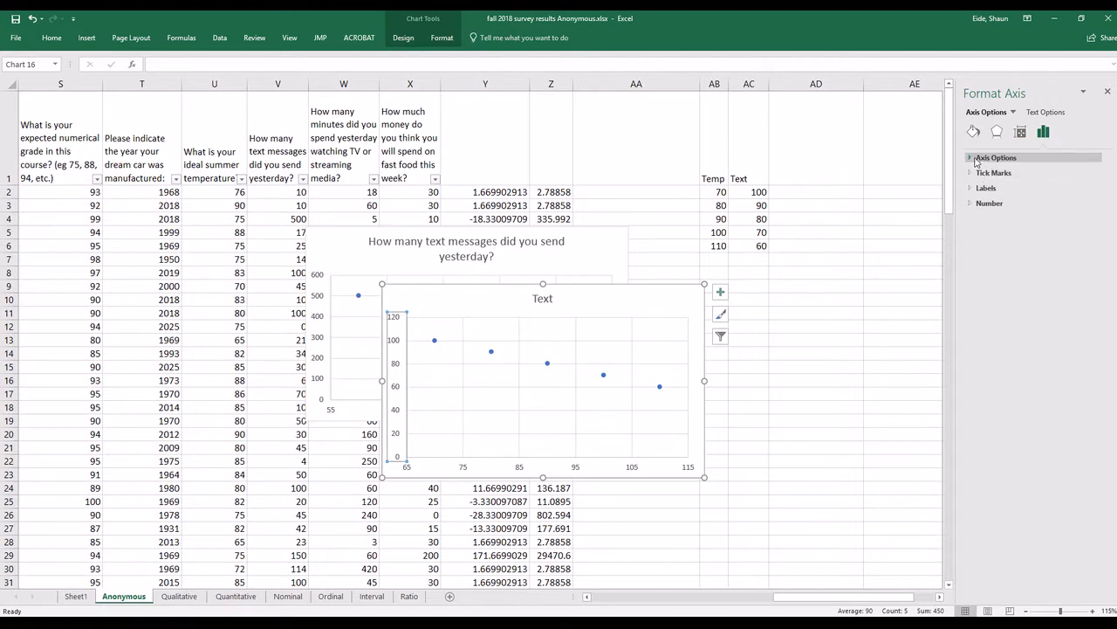
pyautogui.click(996, 157)
pyautogui.click(1043, 186)
pyautogui.moveTo(1043, 185); pyautogui.dragTo(1003, 168)
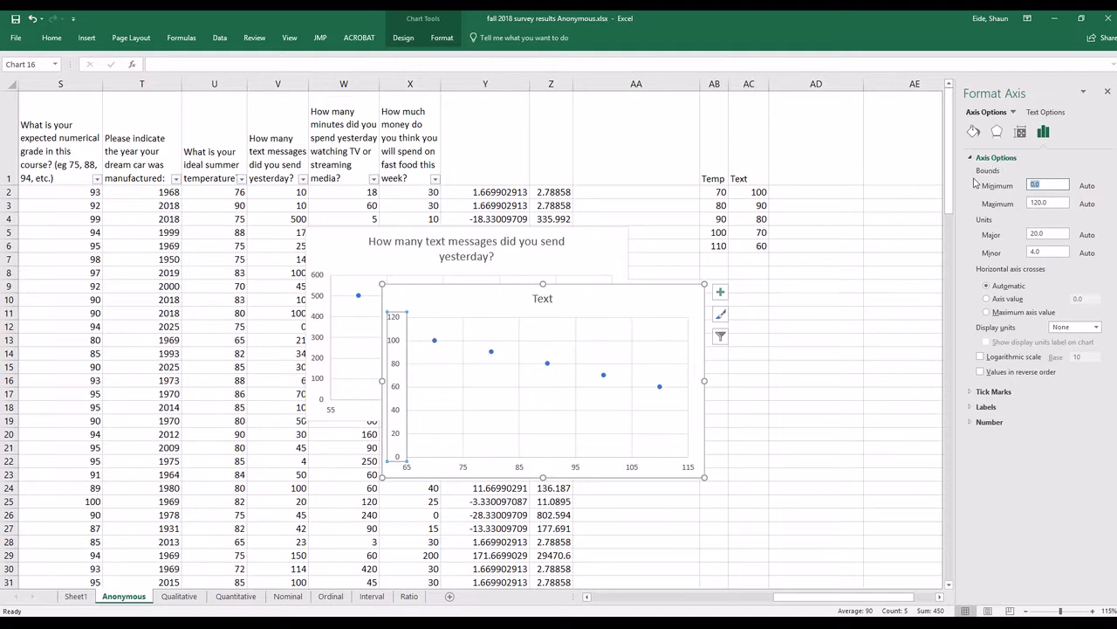
pyautogui.press('Return')
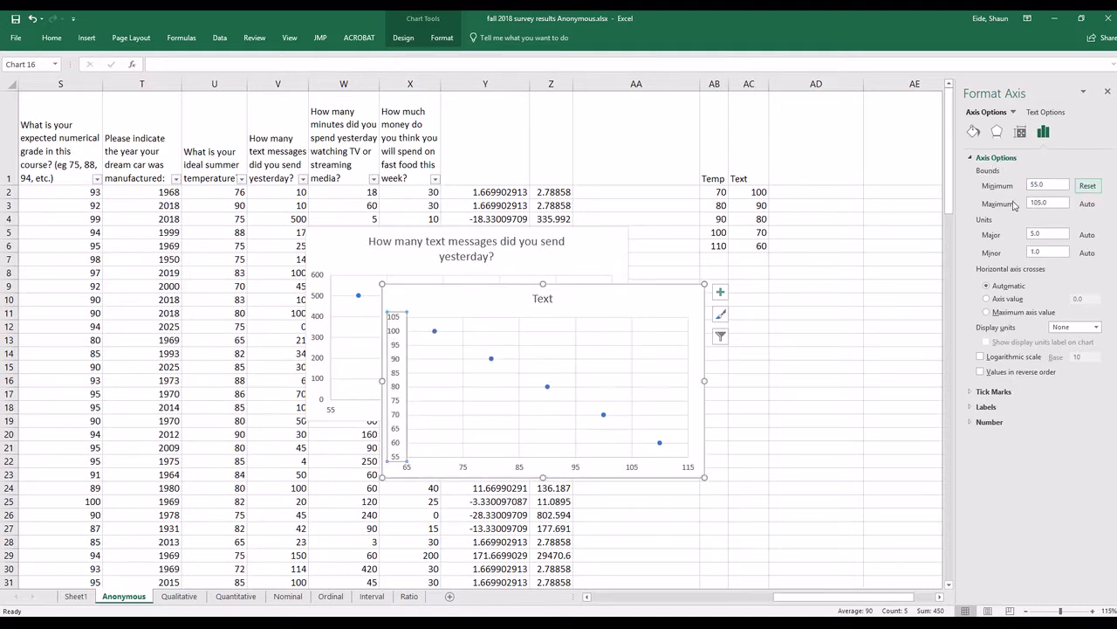
# Match the Temp and Text pairs in rows 6 and 5 with their points and axis positions in the Text chart.
pyautogui.click(487, 381)
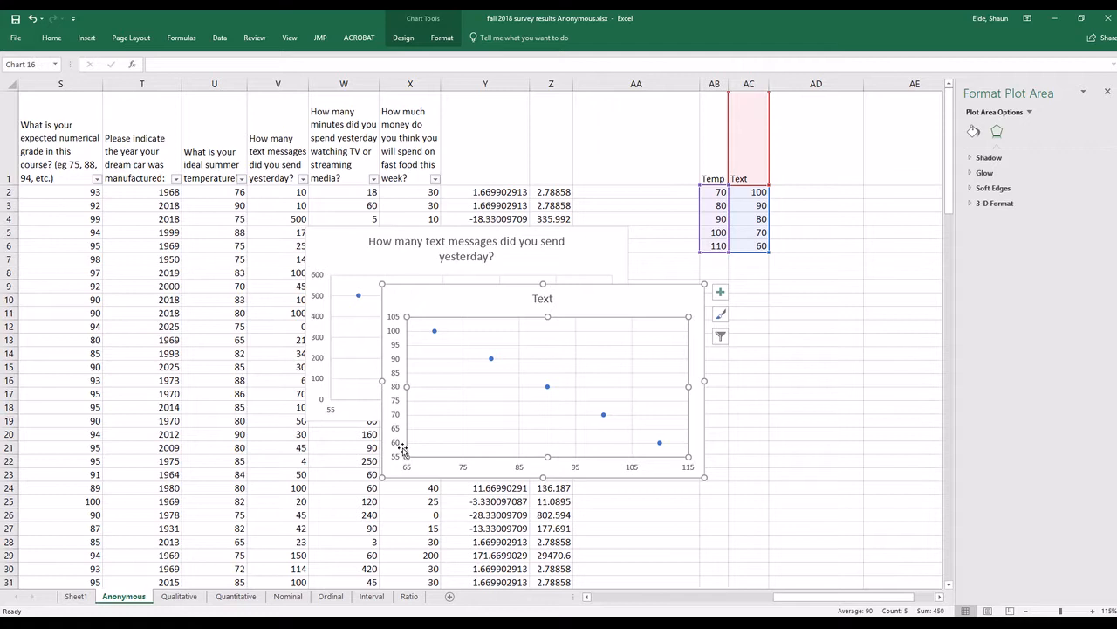
pyautogui.click(717, 245)
pyautogui.click(753, 247)
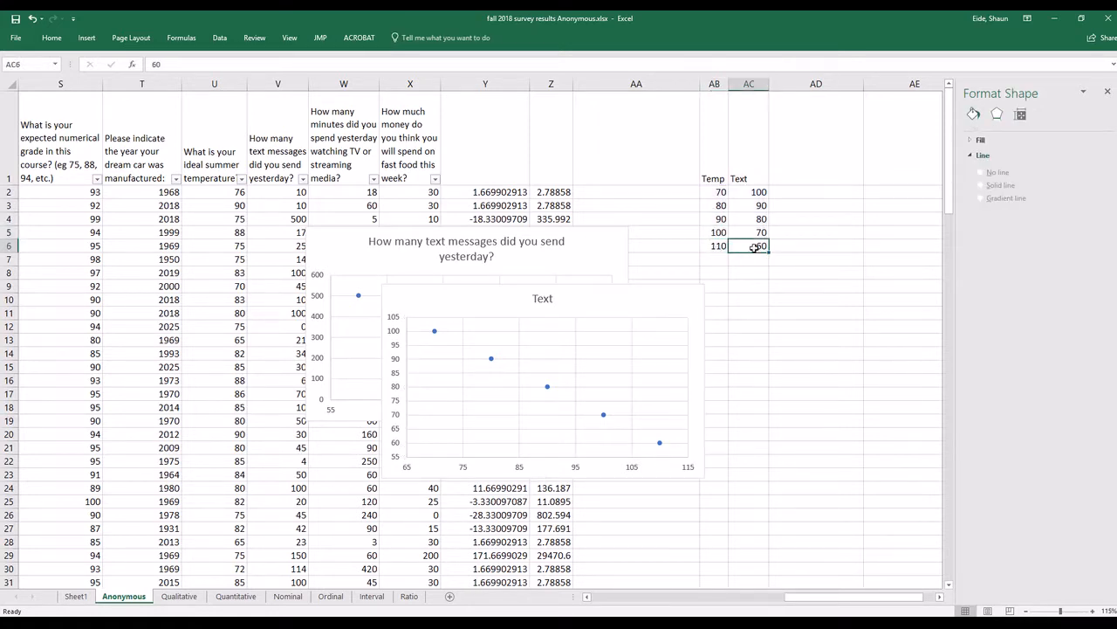
pyautogui.click(659, 443)
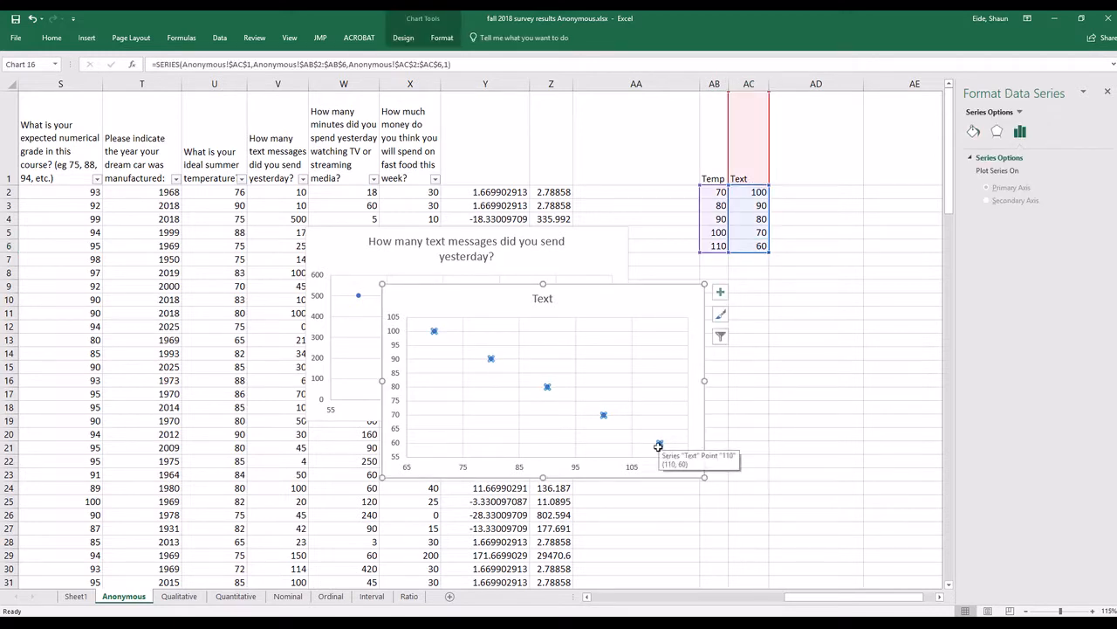
pyautogui.click(602, 463)
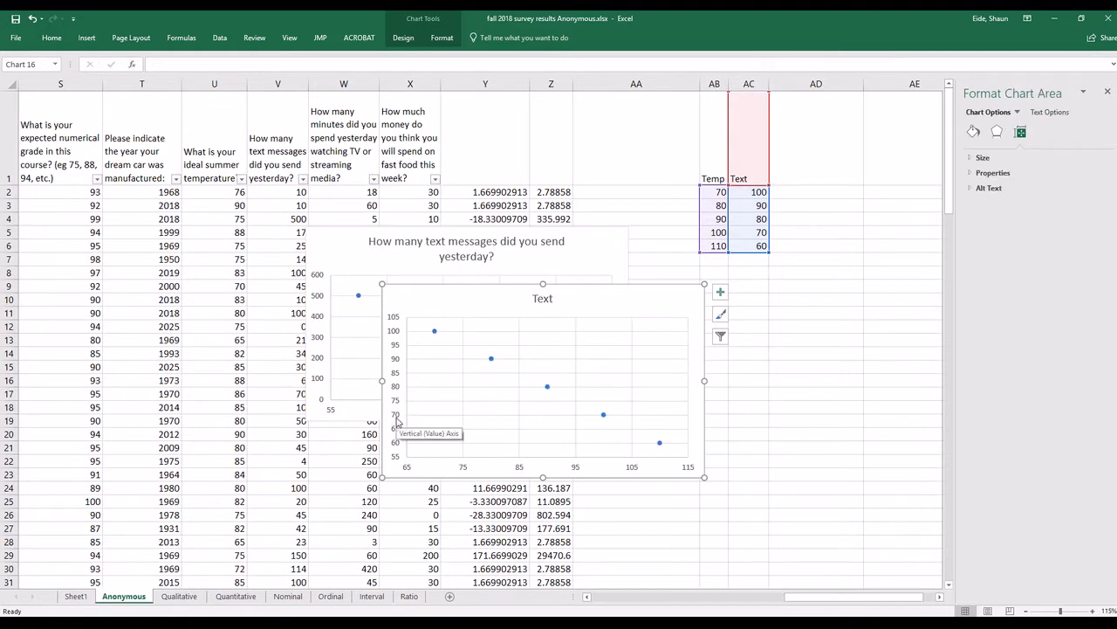
pyautogui.click(721, 231)
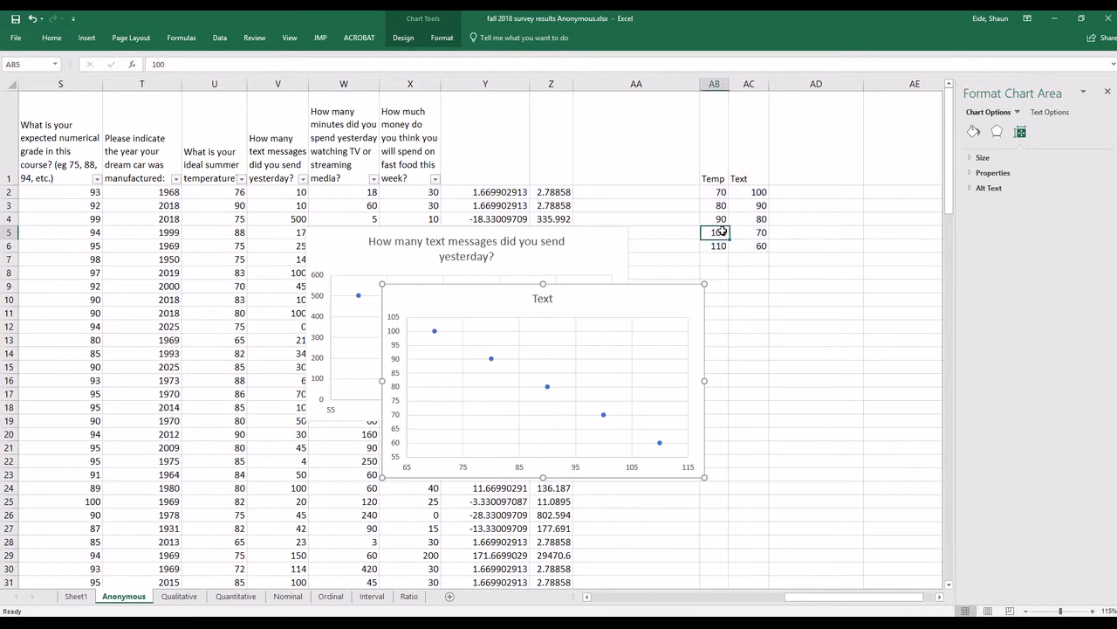
pyautogui.click(603, 415)
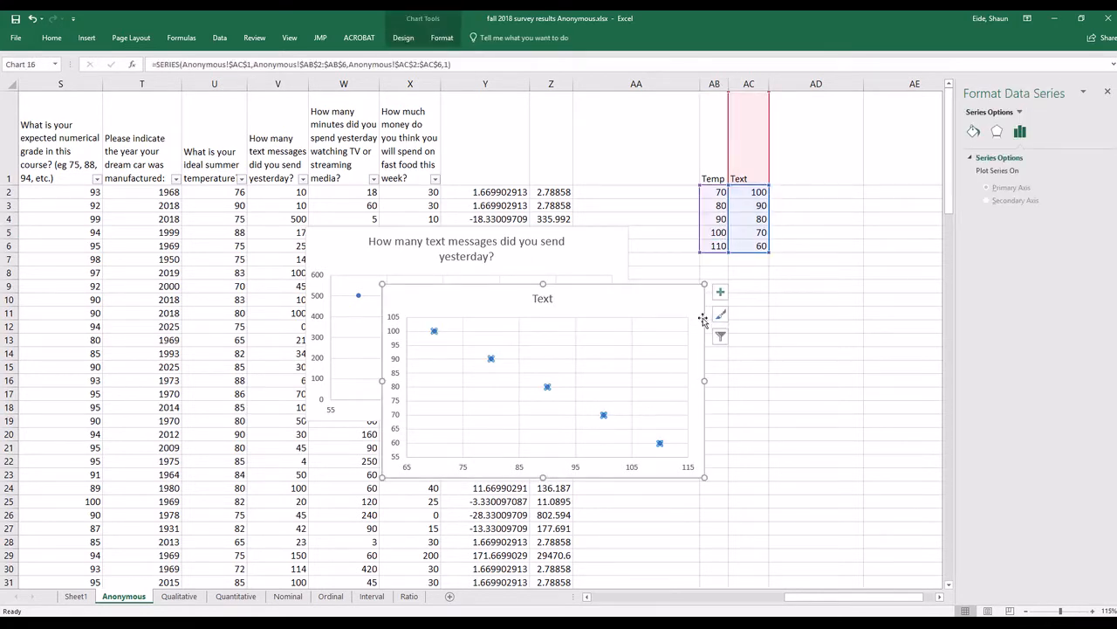
pyautogui.click(543, 472)
pyautogui.click(398, 397)
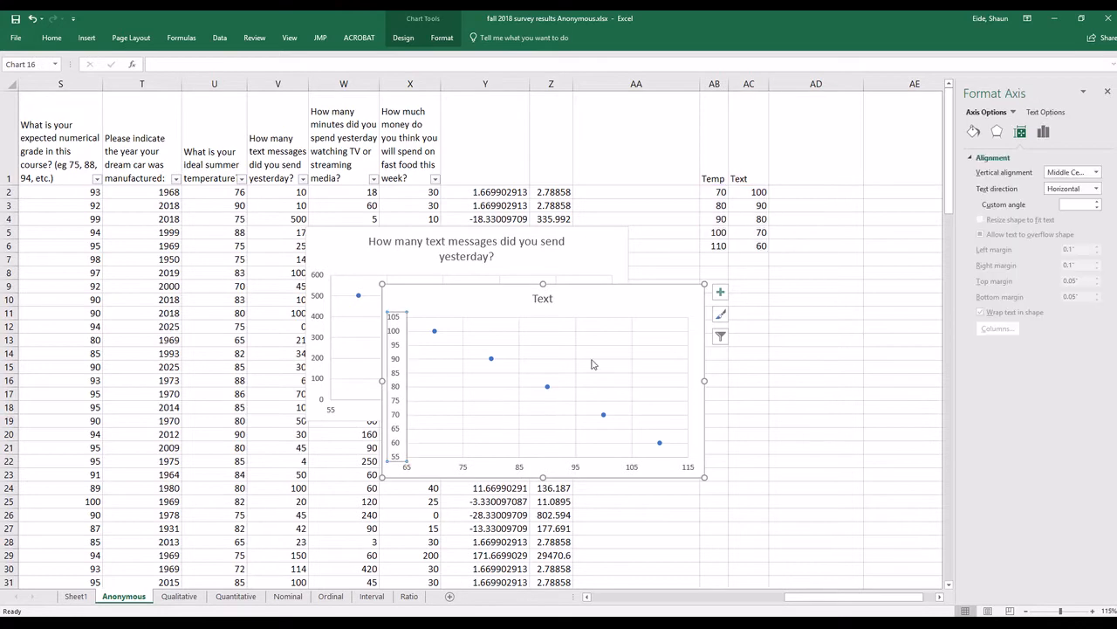
# Match the table pairs in rows 4 and 3 with their points in the Text chart, ending at the first point.
pyautogui.click(729, 218)
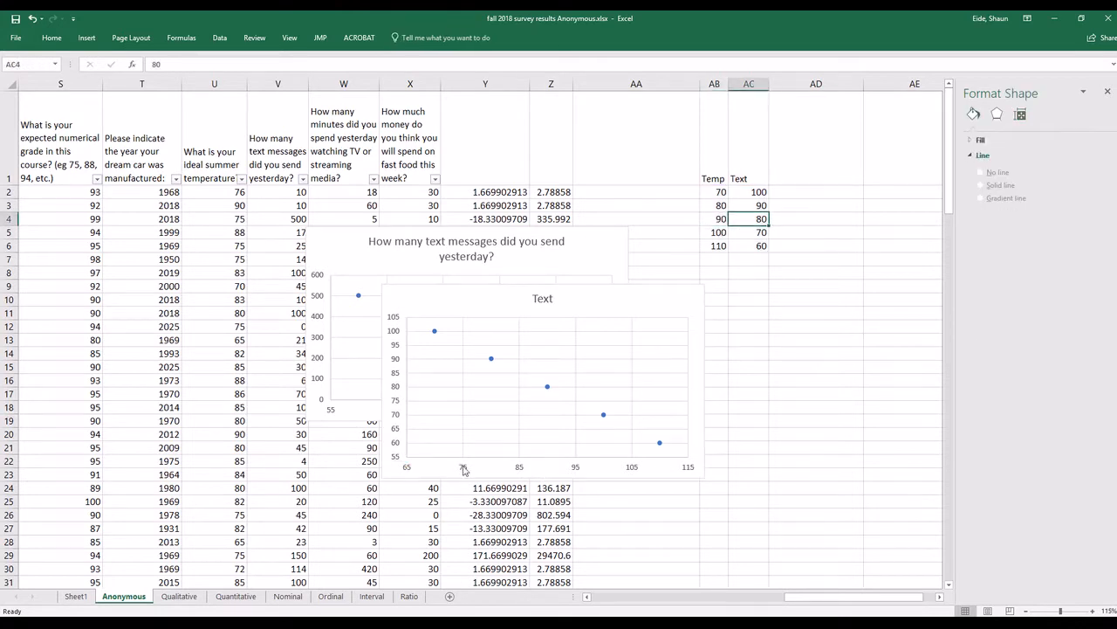
pyautogui.click(493, 464)
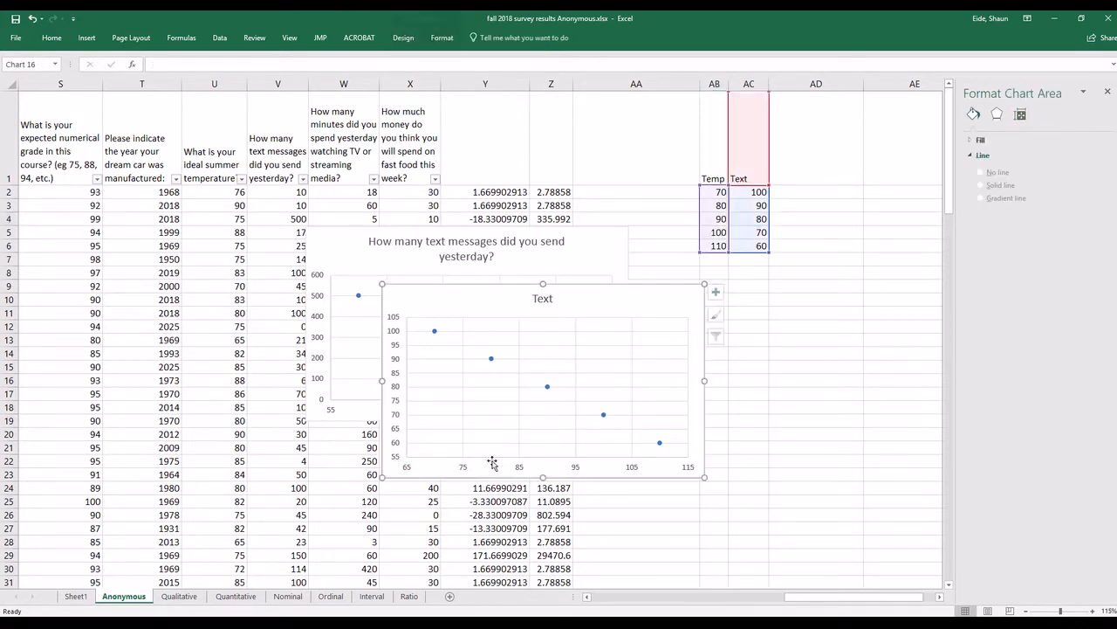
pyautogui.click(402, 367)
pyautogui.click(712, 206)
pyautogui.click(748, 207)
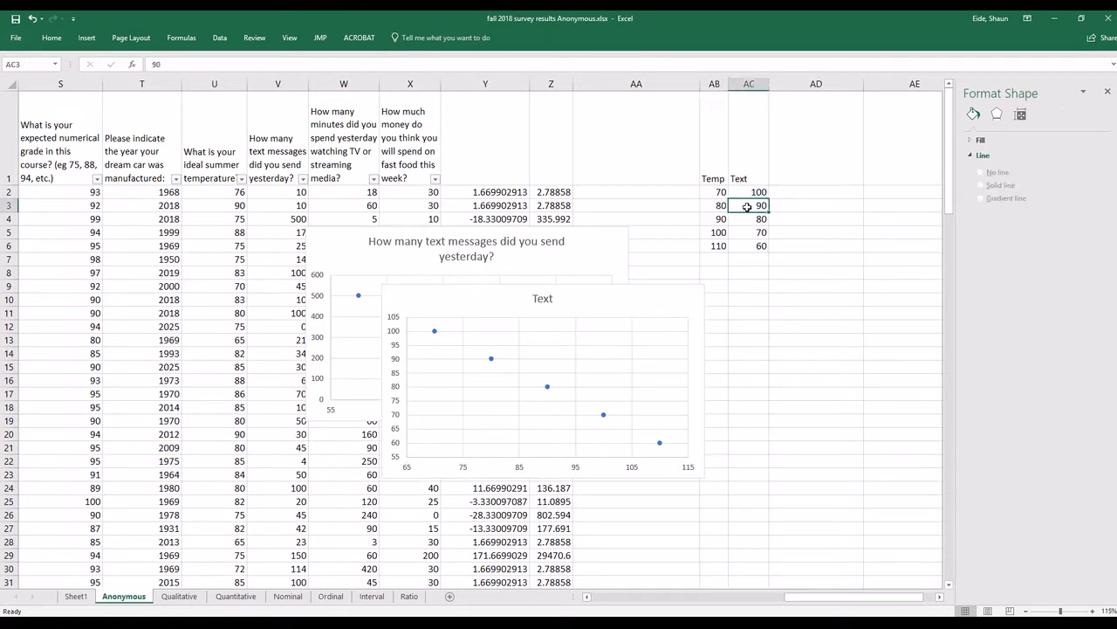
pyautogui.click(441, 469)
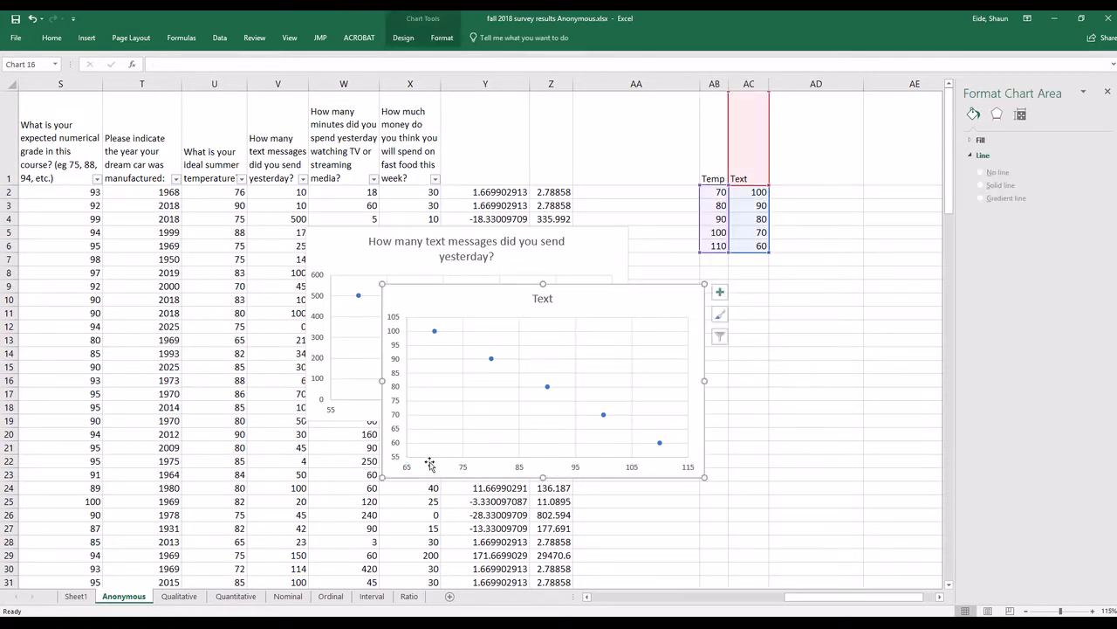
pyautogui.click(431, 329)
# Separate the two scatter charts so the survey chart and the Text chart sit side by side without overlapping.
pyautogui.moveTo(426, 324); pyautogui.dragTo(662, 289)
pyautogui.moveTo(607, 247); pyautogui.dragTo(476, 257)
pyautogui.moveTo(690, 262); pyautogui.dragTo(610, 303)
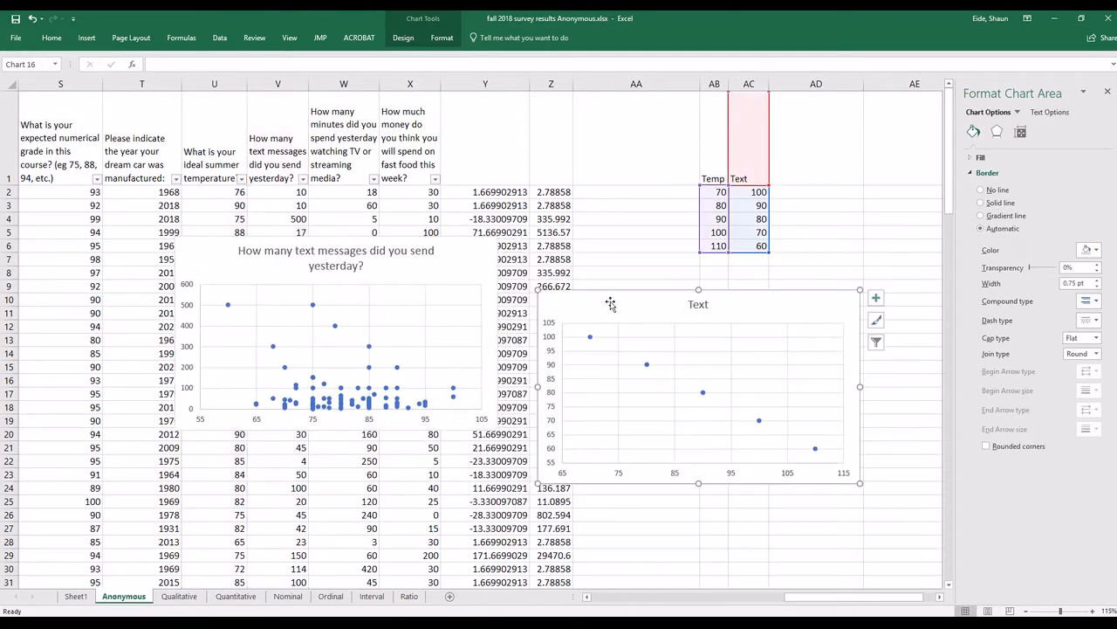
pyautogui.click(707, 271)
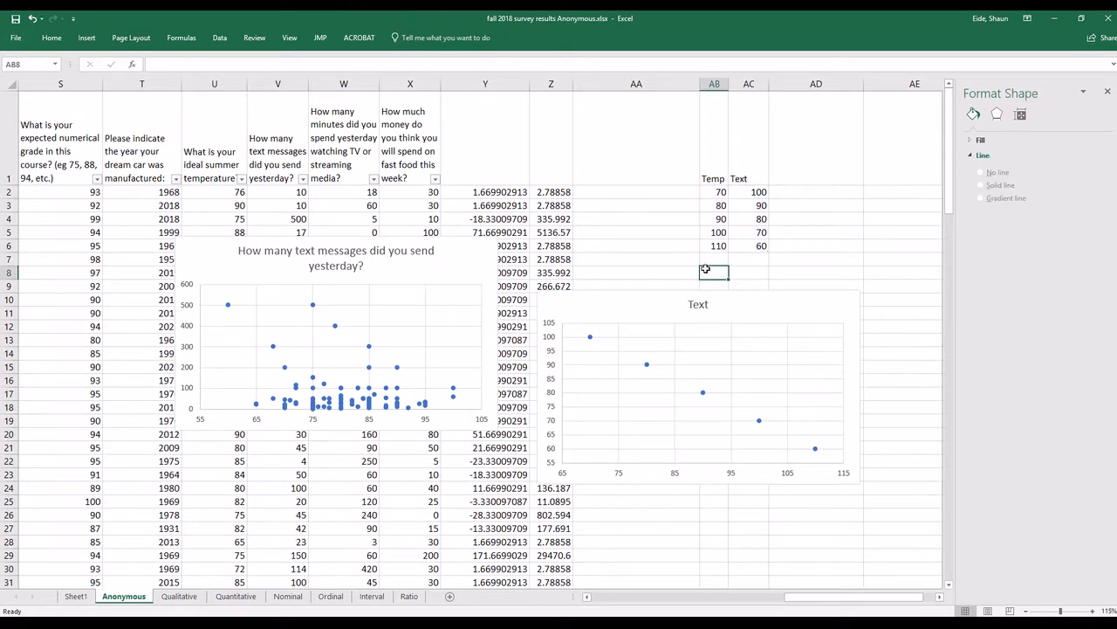
# Rename the table headers to X in AB1 and Y in AC1.
pyautogui.click(713, 178)
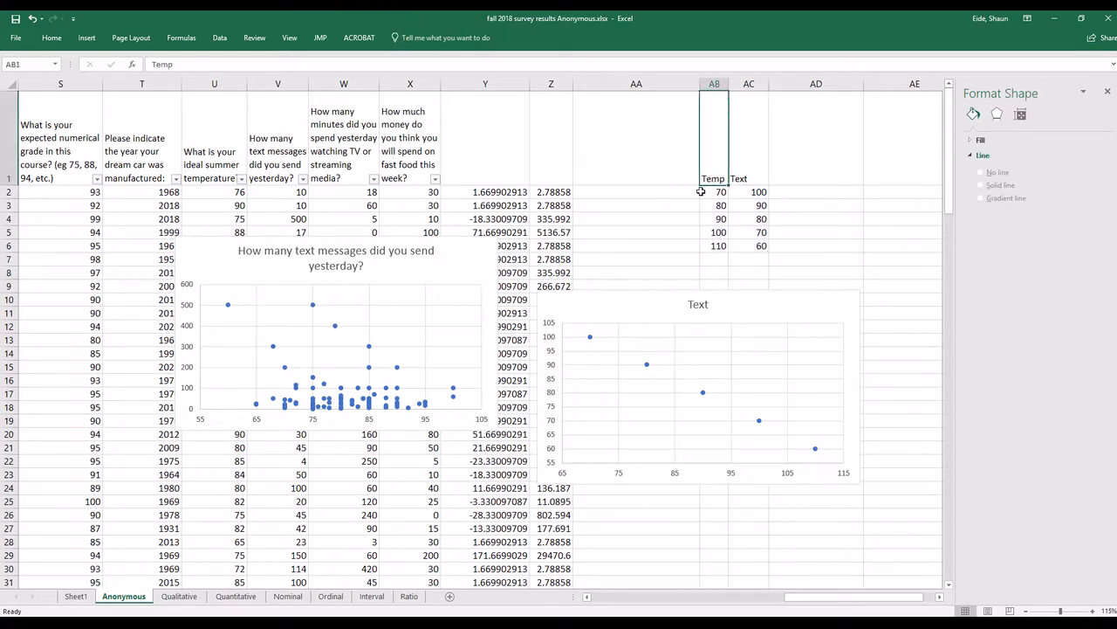
pyautogui.write('xc')
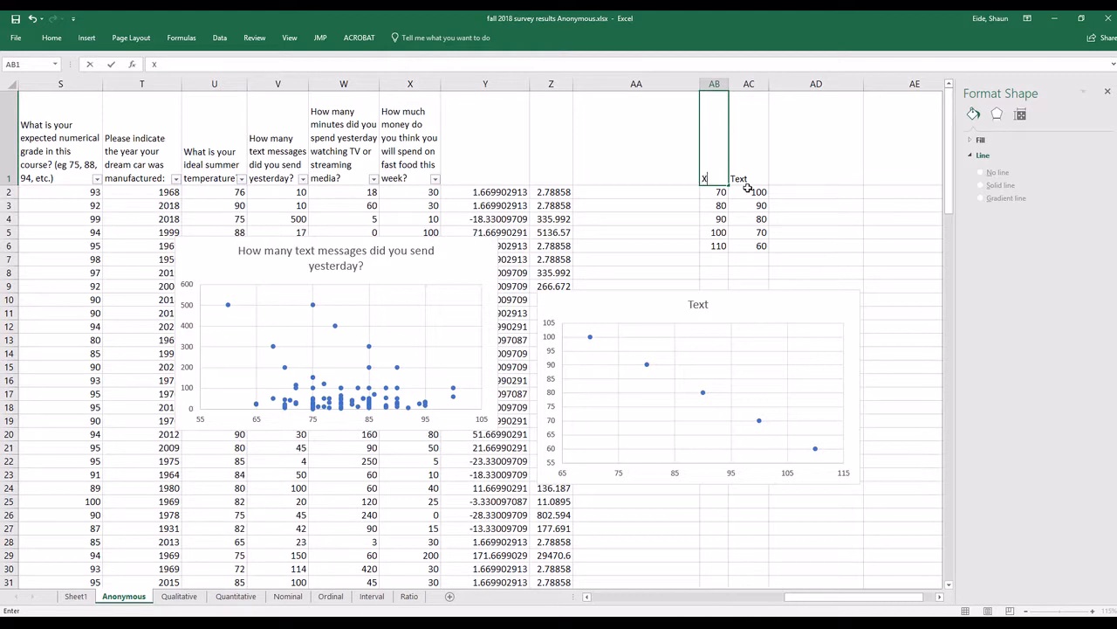
pyautogui.press('Tab')
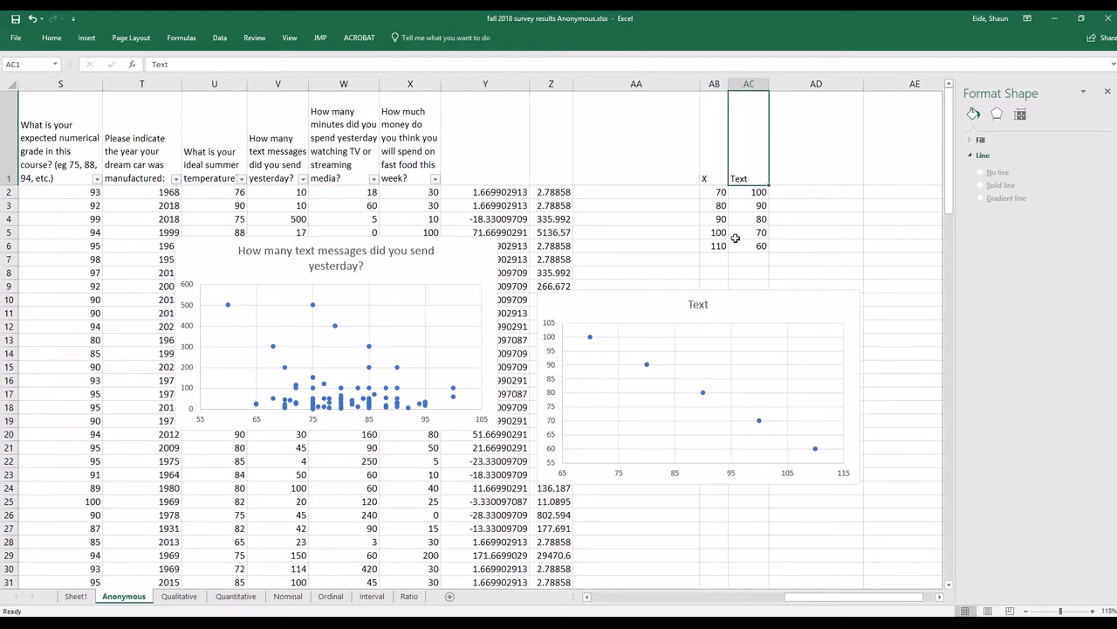
pyautogui.write('Y')
pyautogui.press('Tab')
# Highlight the X data in AB1:AB6 and then the Y data in AC1:AC6 to point out the two variables.
pyautogui.click(721, 178)
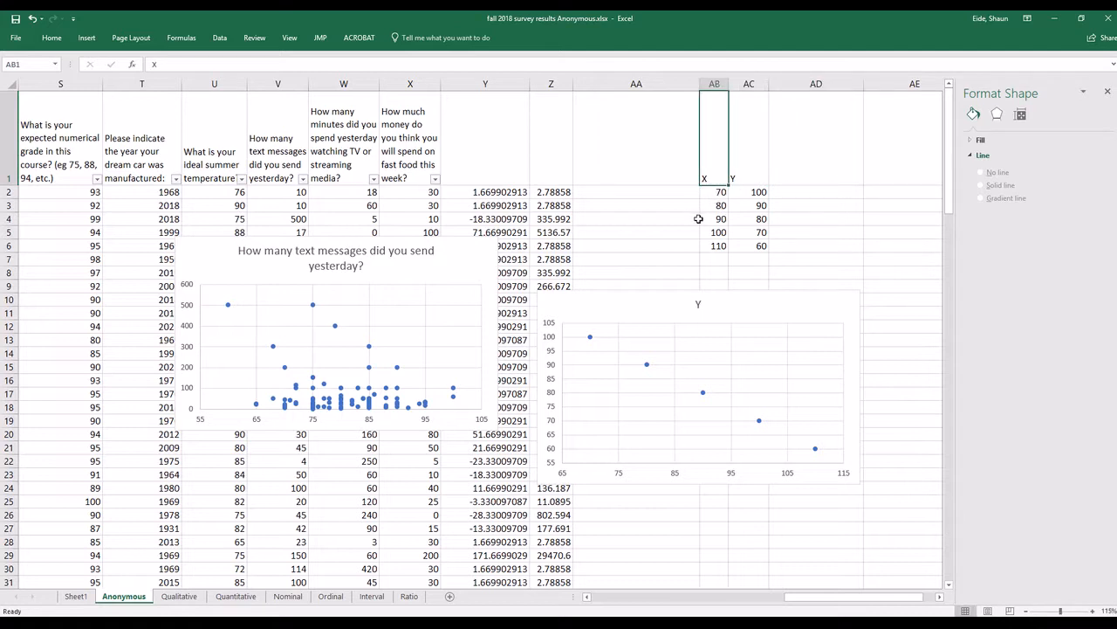
pyautogui.moveTo(709, 180); pyautogui.dragTo(718, 251)
pyautogui.moveTo(757, 146); pyautogui.dragTo(735, 245)
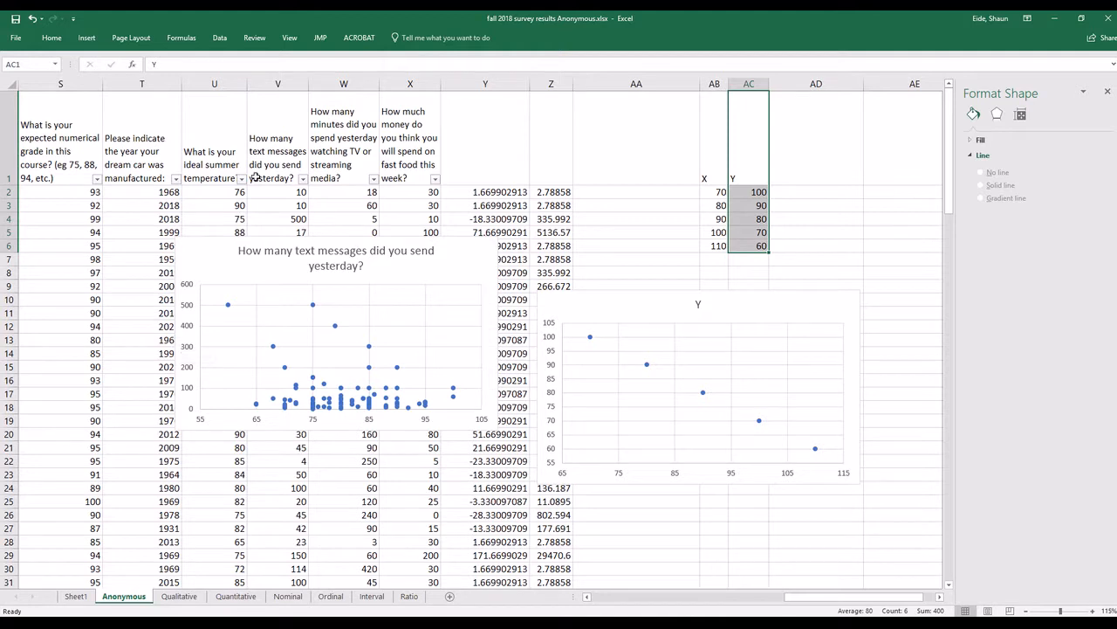
# Move the survey chart up over the header row and shift the Y chart down so the two no longer overlap.
pyautogui.click(443, 276)
pyautogui.moveTo(443, 276); pyautogui.dragTo(592, 164)
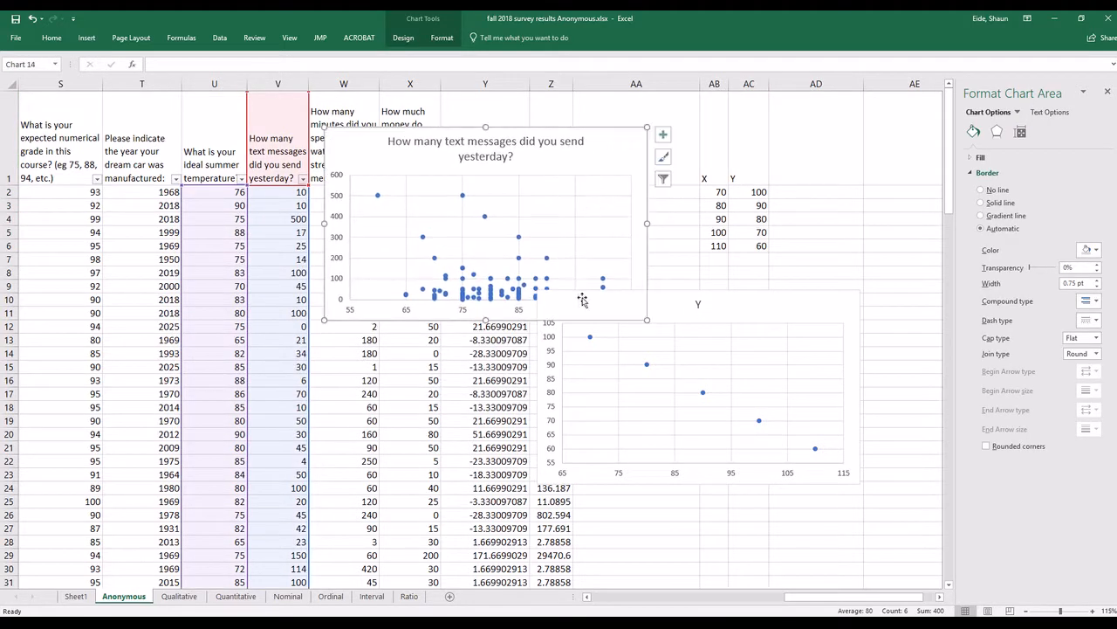
pyautogui.click(774, 339)
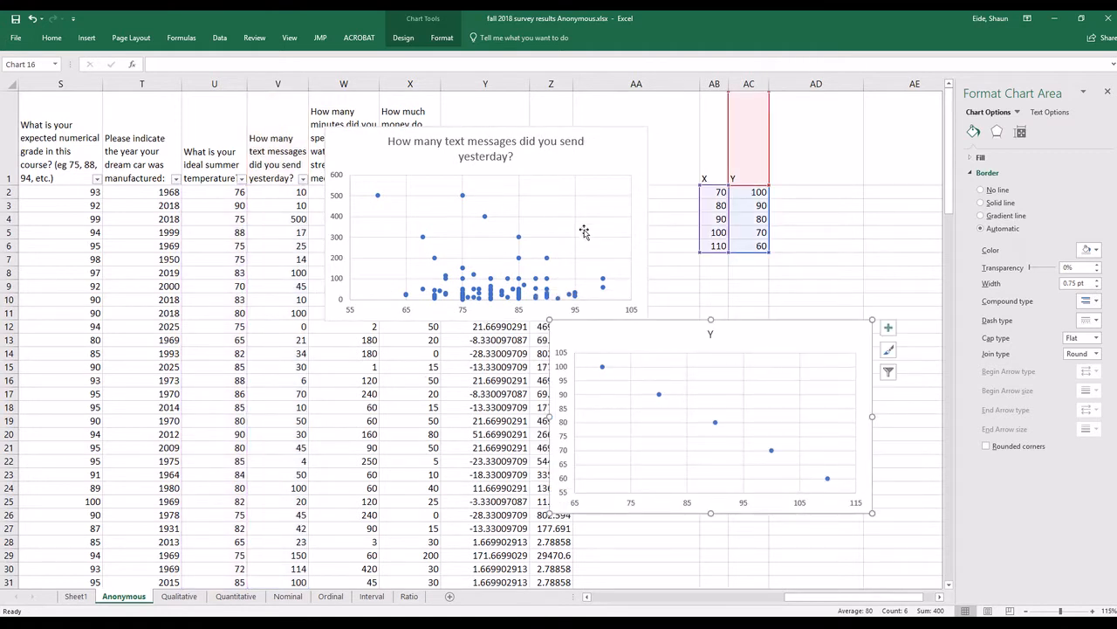
# Place the workbook beside the PowerPoint slide show with the formatting pane closed, and move the survey chart over columns S to W.
pyautogui.moveTo(819, 15); pyautogui.dragTo(1, 117)
pyautogui.click(545, 94)
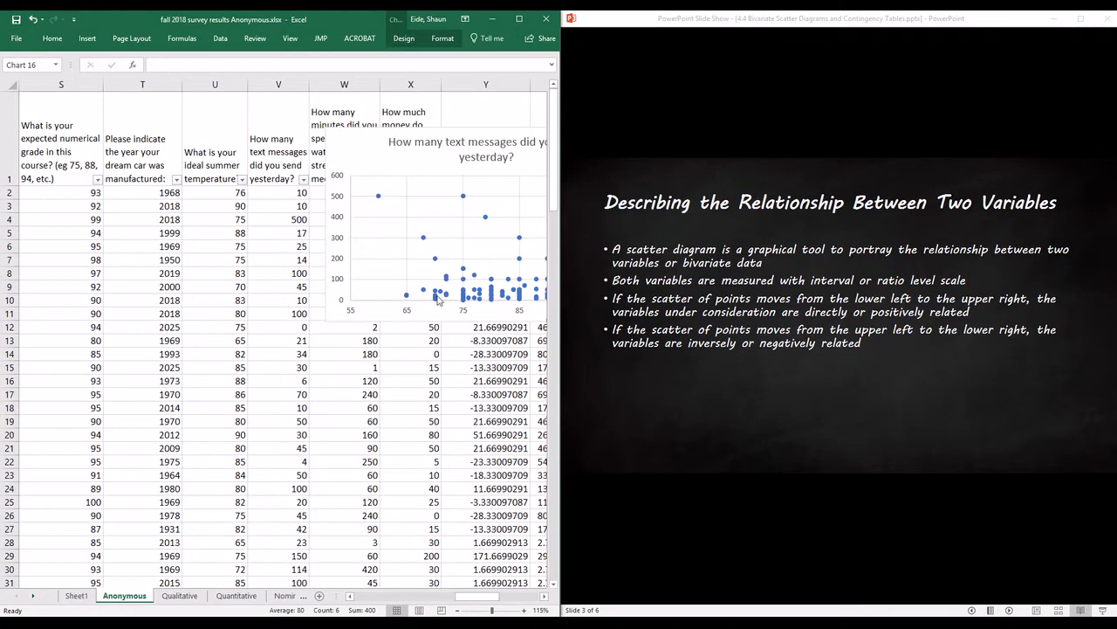
pyautogui.click(404, 166)
pyautogui.click(406, 164)
pyautogui.moveTo(218, 192); pyautogui.dragTo(280, 192)
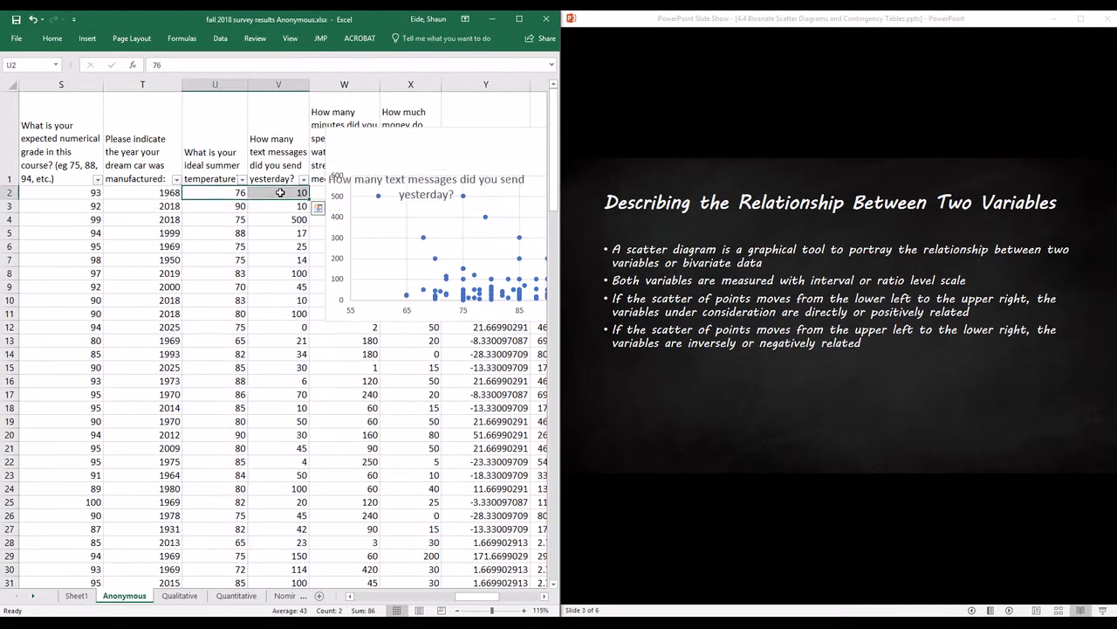
pyautogui.moveTo(369, 156); pyautogui.dragTo(73, 139)
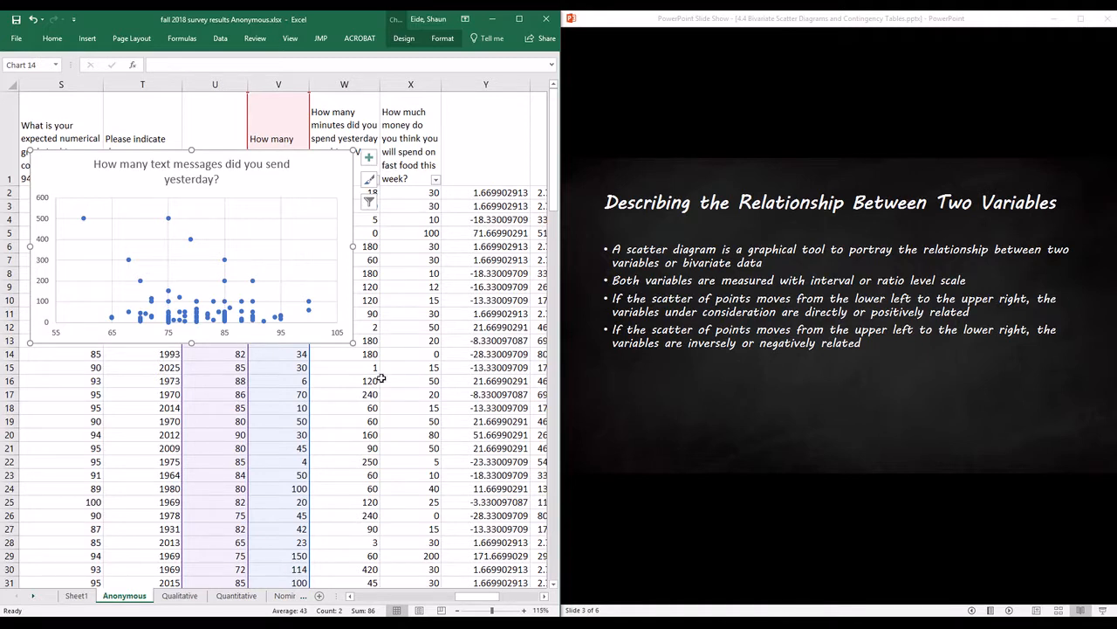
# Move the Y chart over the lower part of the survey chart with the workbook maximized, and dock the workbook beside the slide show again.
pyautogui.click(521, 20)
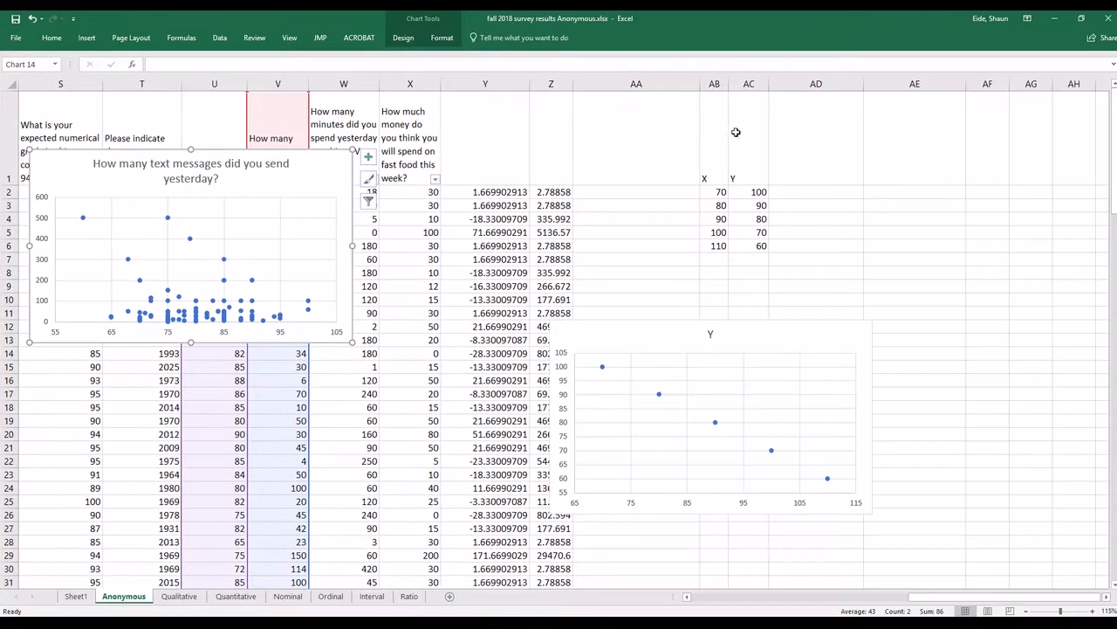
pyautogui.moveTo(774, 342); pyautogui.dragTo(296, 298)
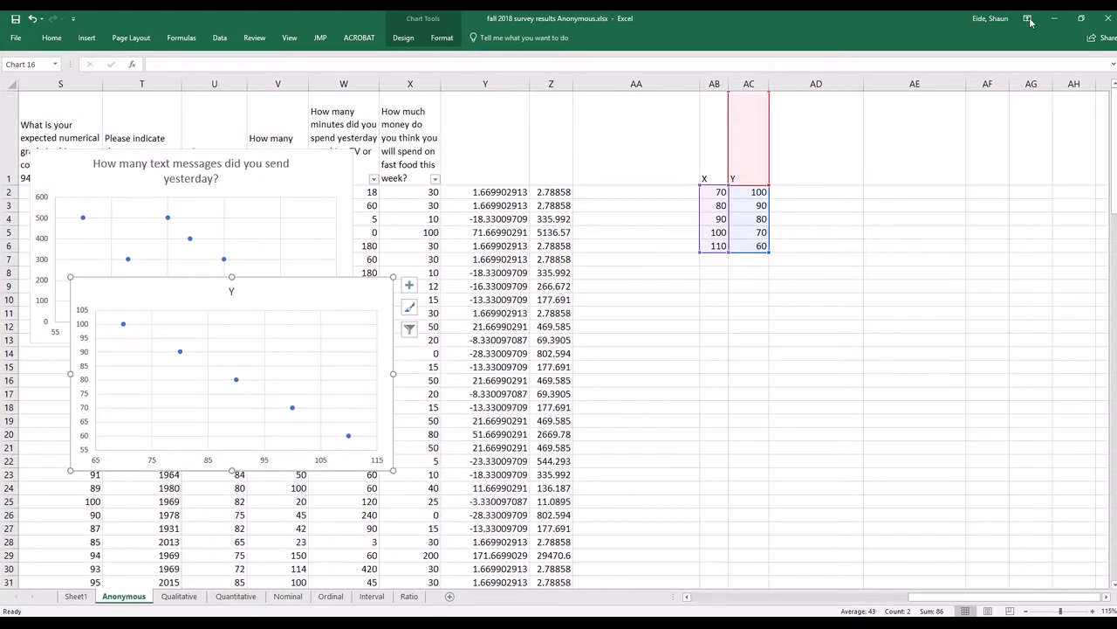
pyautogui.moveTo(1000, 19); pyautogui.dragTo(0, 105)
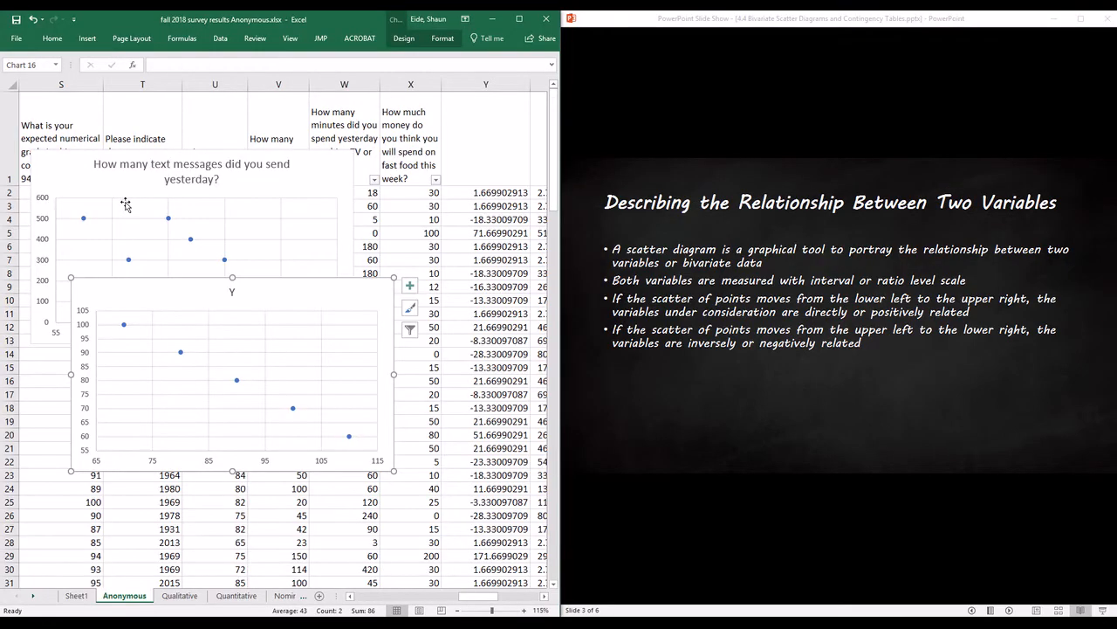
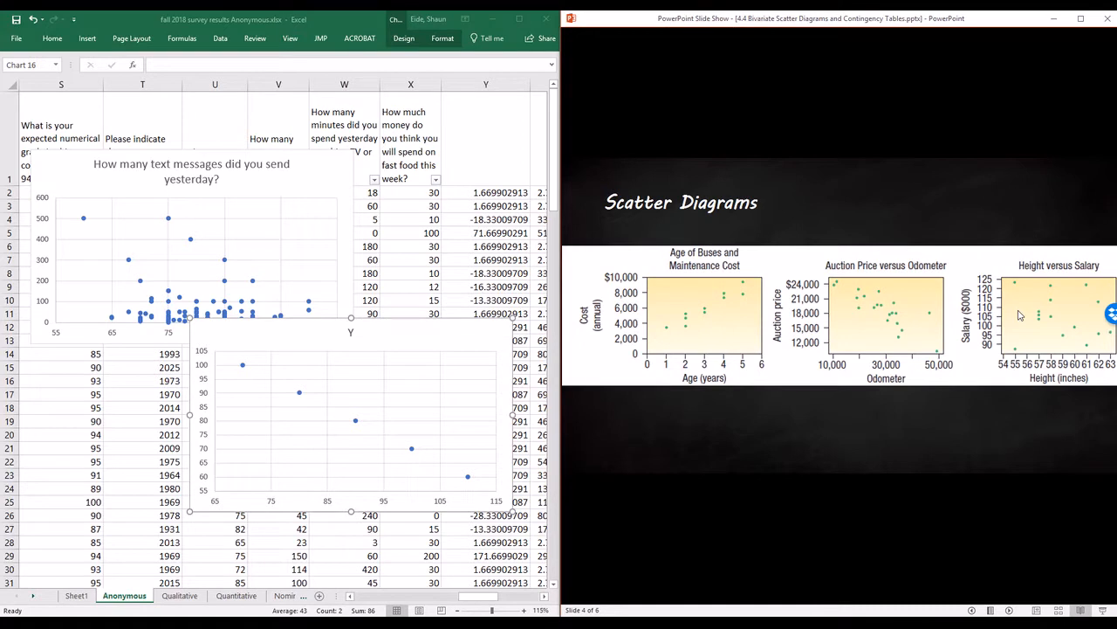
# Move the Y chart down below the survey chart, and move the survey chart over columns U to Y directly above it.
pyautogui.click(476, 335)
pyautogui.moveTo(434, 340); pyautogui.dragTo(429, 368)
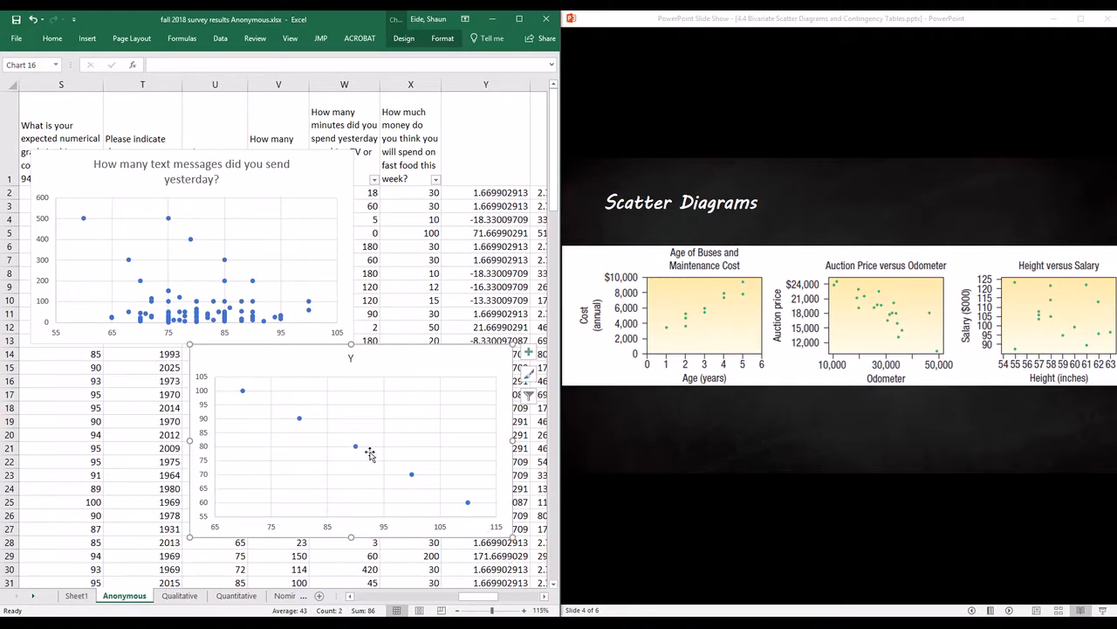
pyautogui.moveTo(428, 367)
pyautogui.mouseDown()
pyautogui.moveTo(438, 412)
pyautogui.moveTo(428, 374)
pyautogui.moveTo(413, 367)
pyautogui.mouseUp()
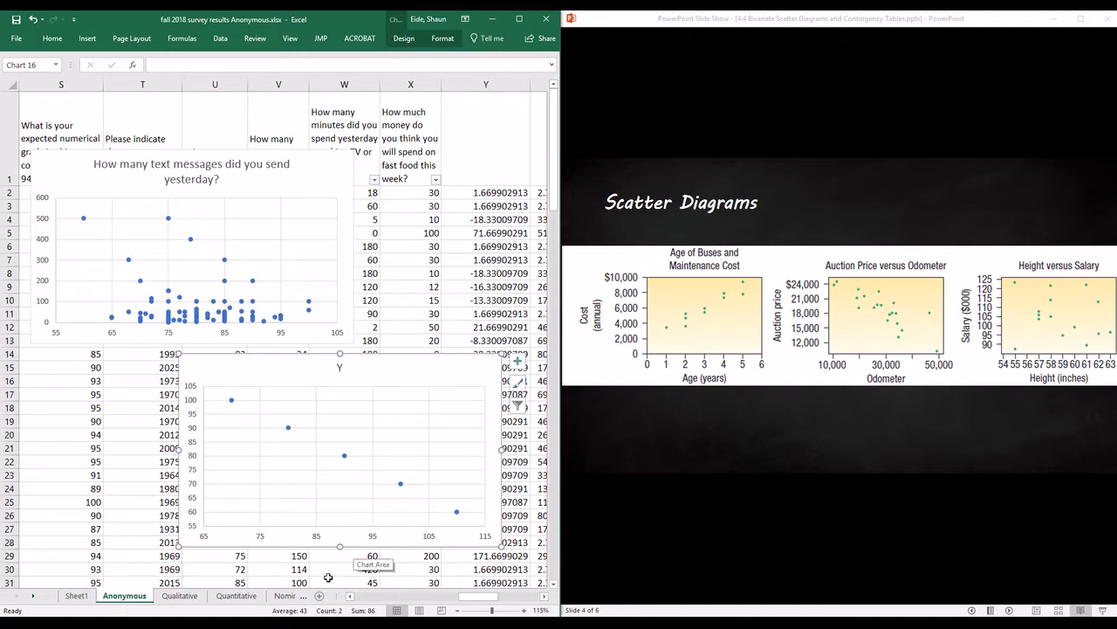
pyautogui.click(305, 177)
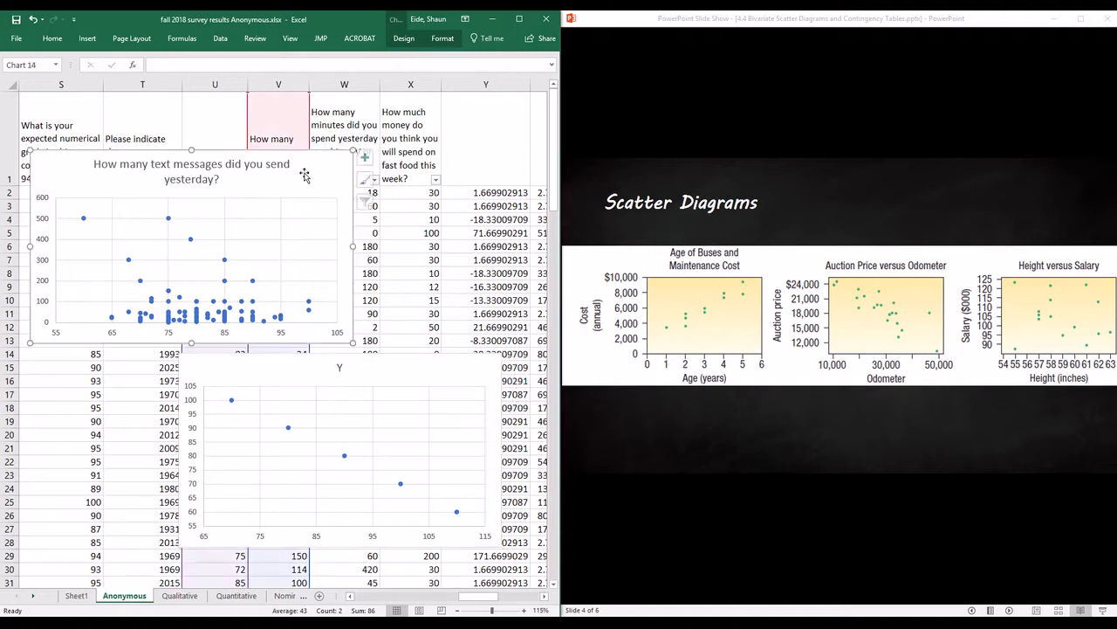
pyautogui.moveTo(310, 177); pyautogui.dragTo(450, 156)
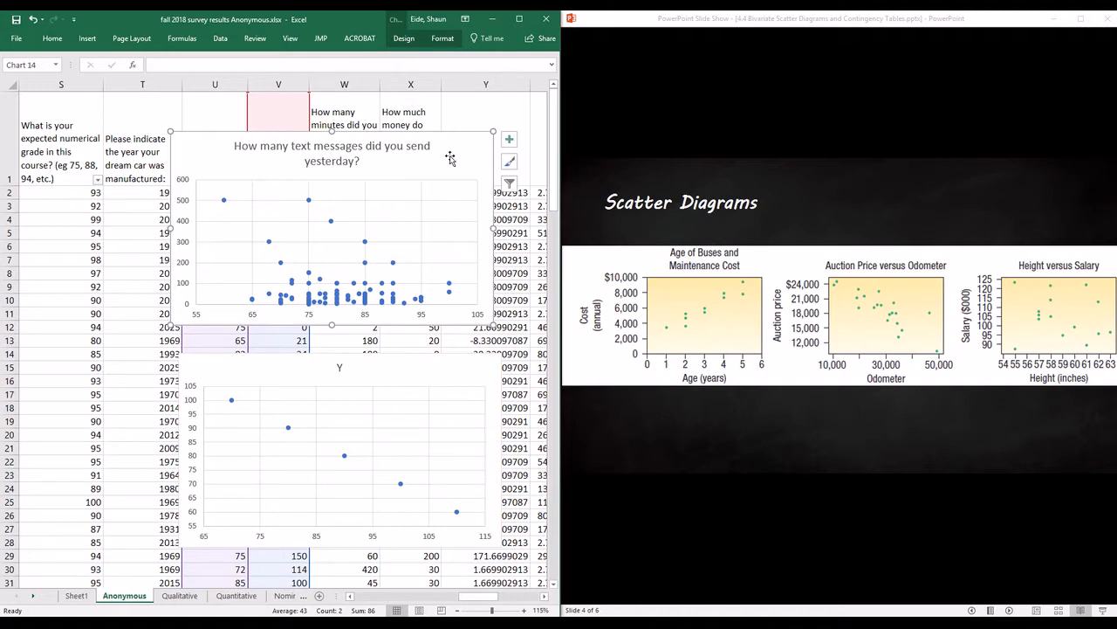
# Maximize the workbook and add a linear trendline to the survey chart of text messages.
pyautogui.click(520, 19)
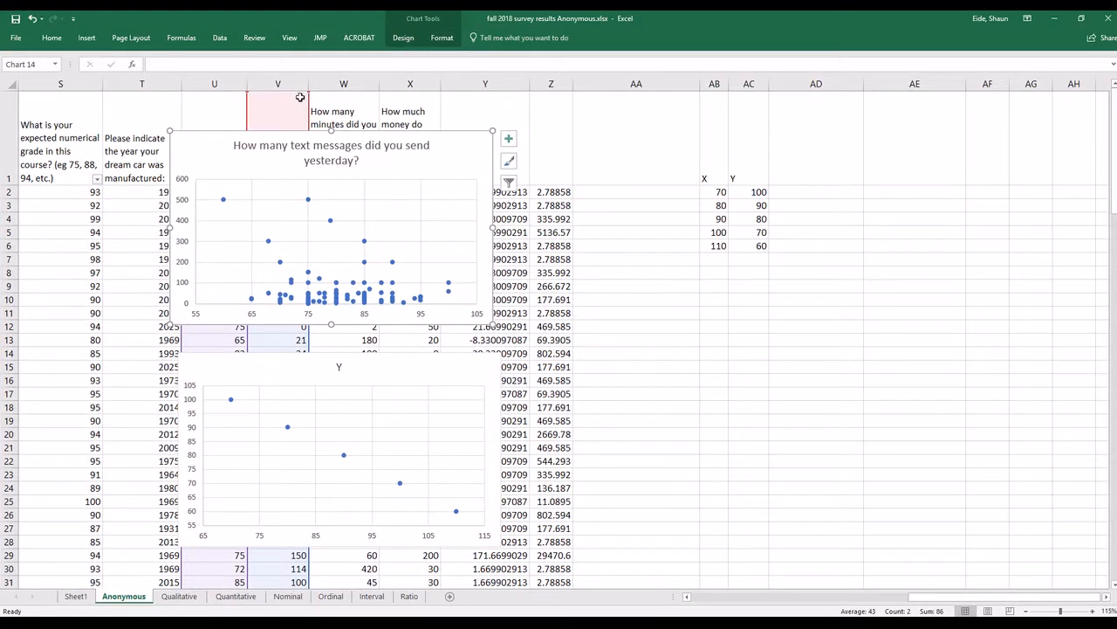
pyautogui.click(403, 38)
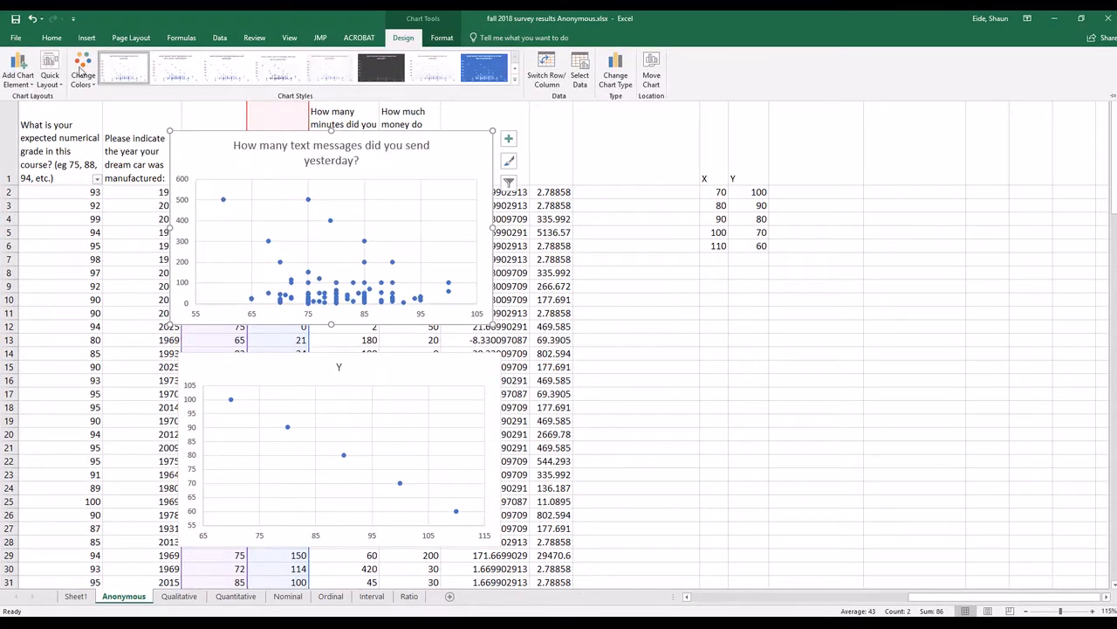
pyautogui.click(18, 79)
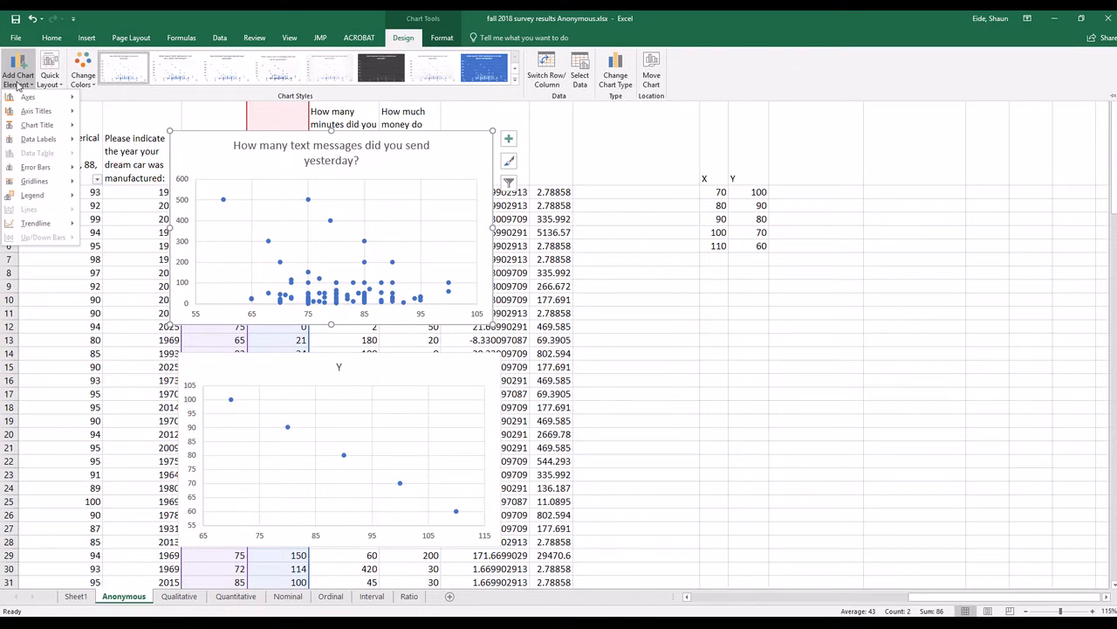
pyautogui.moveTo(42, 125)
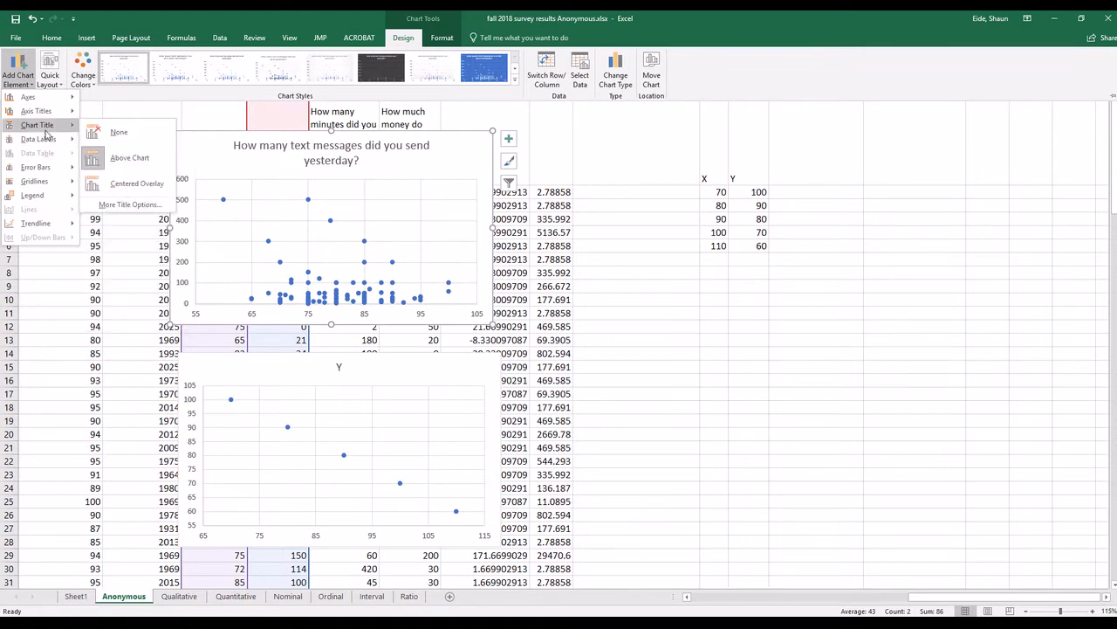
pyautogui.moveTo(58, 227)
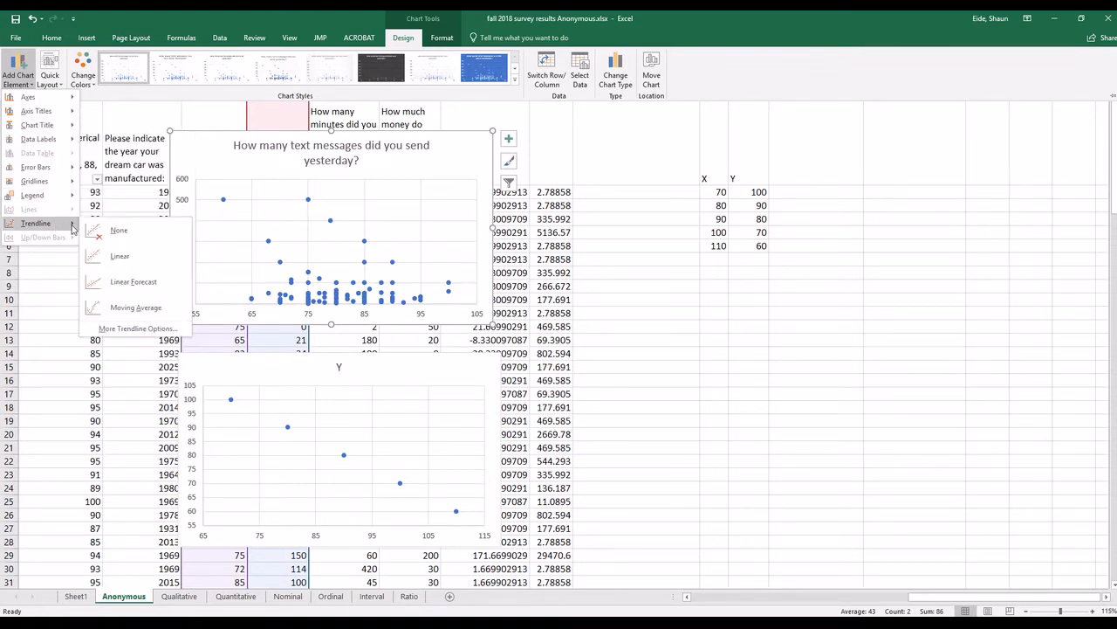
pyautogui.click(120, 257)
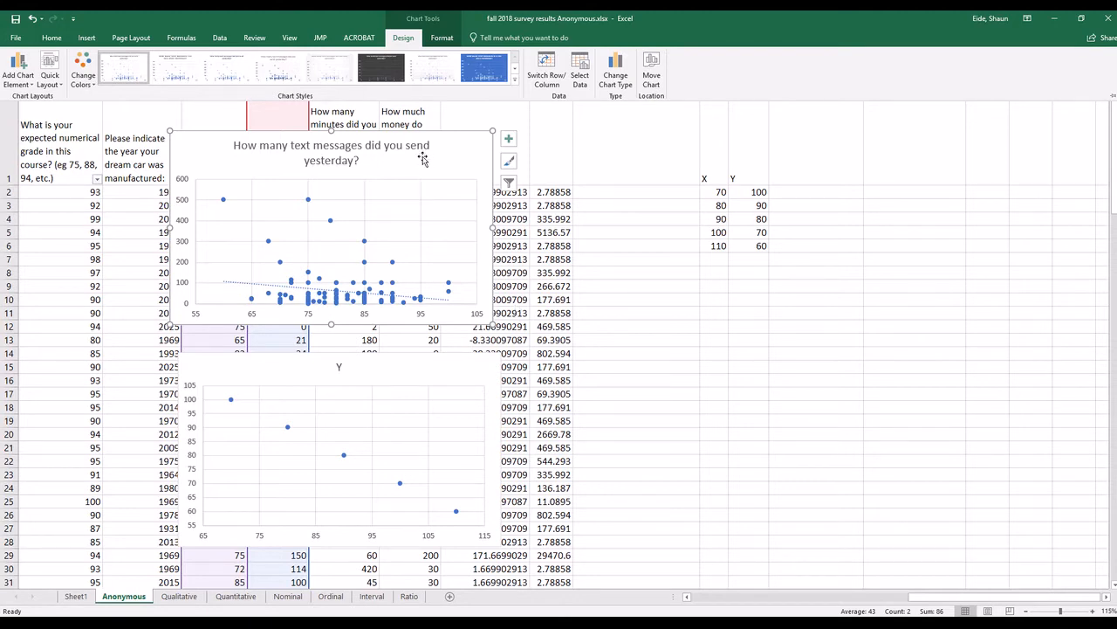
# Move the survey chart and the Y chart over columns S to W, keeping them stacked one above the other.
pyautogui.hotkey('ctrl', 'F1')
pyautogui.moveTo(431, 165); pyautogui.dragTo(324, 173)
pyautogui.moveTo(411, 377); pyautogui.dragTo(306, 373)
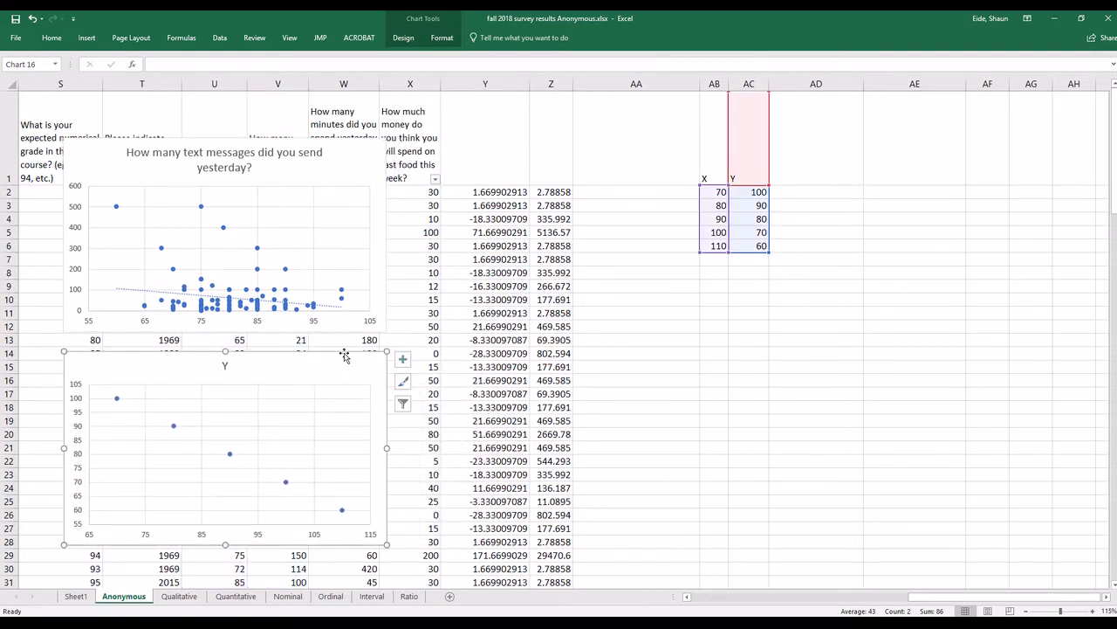
pyautogui.click(297, 172)
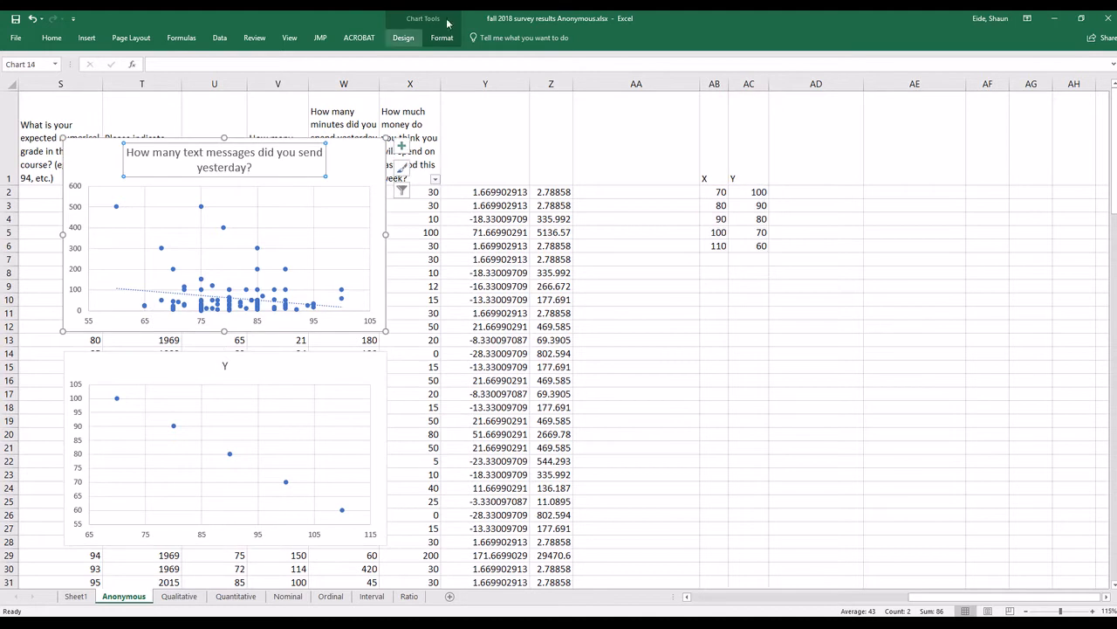
pyautogui.click(404, 37)
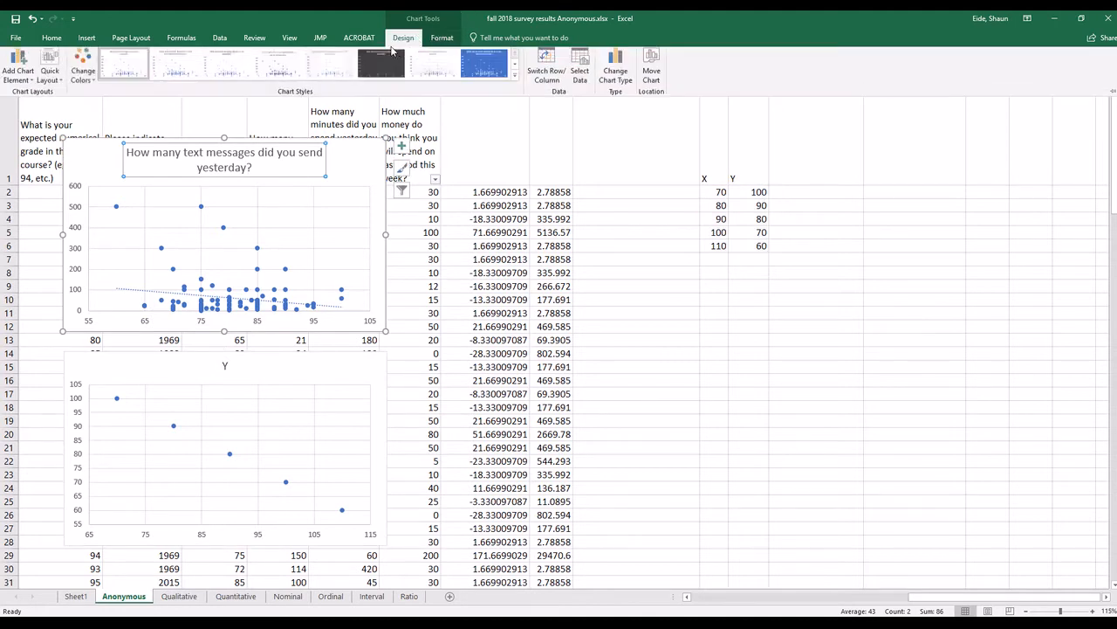
pyautogui.click(18, 83)
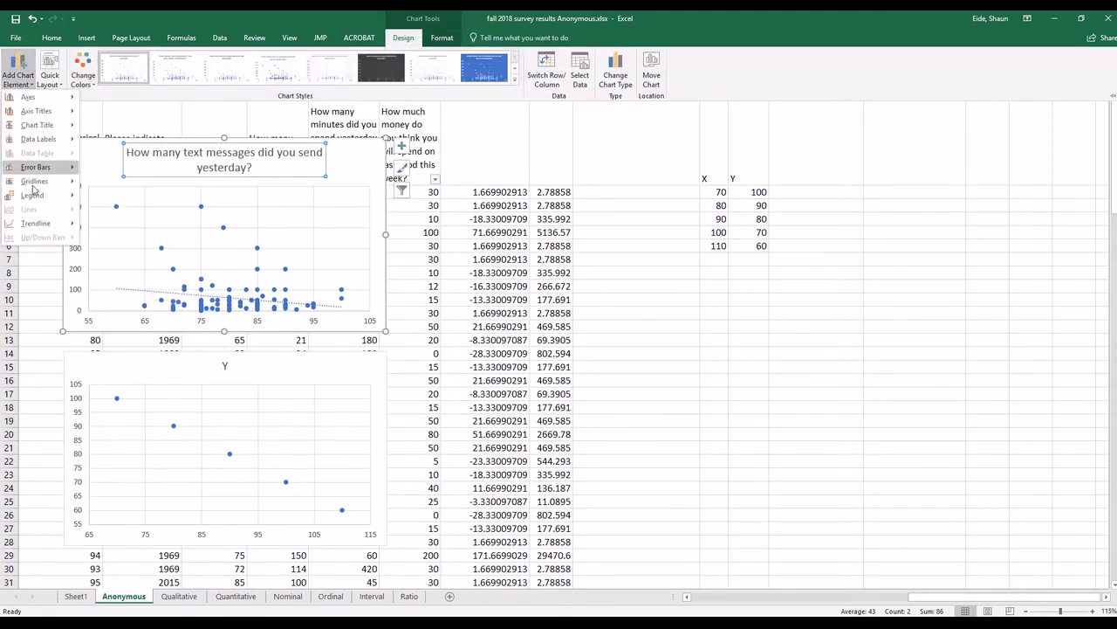
pyautogui.moveTo(36, 229)
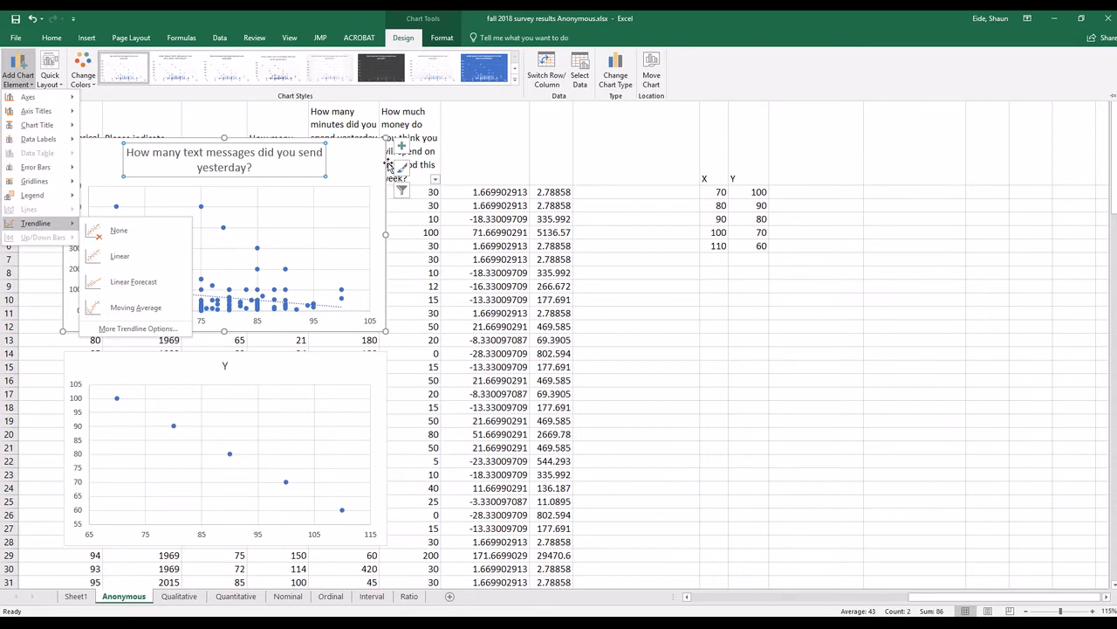
pyautogui.click(333, 164)
# Dock the workbook beside the PowerPoint slide show of scatter diagrams.
pyautogui.moveTo(881, 14); pyautogui.dragTo(2, 39)
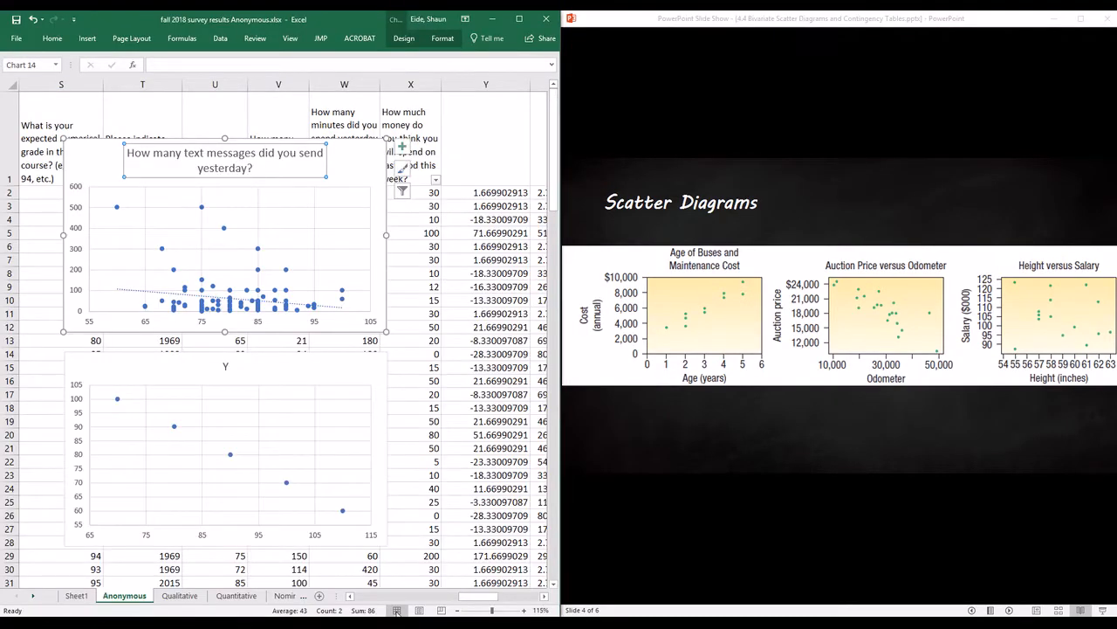